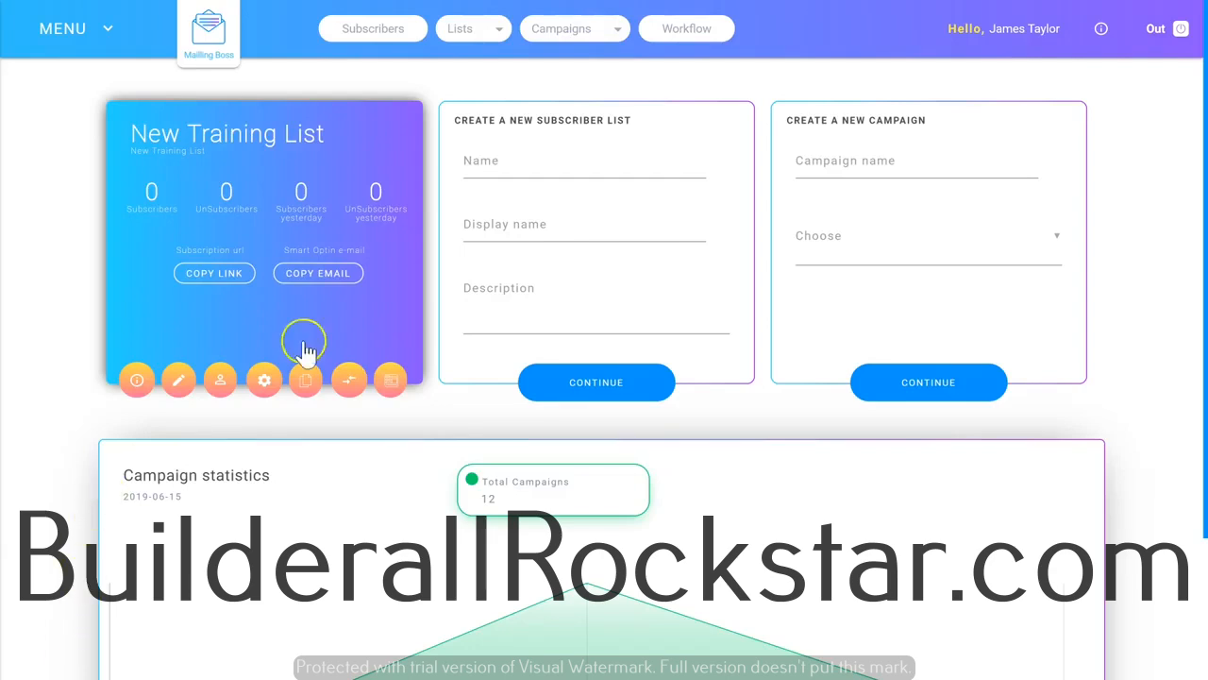
# Create a new e-mail sequence named Email Sequence 1 and assign it to New Training List.
pyautogui.click(579, 34)
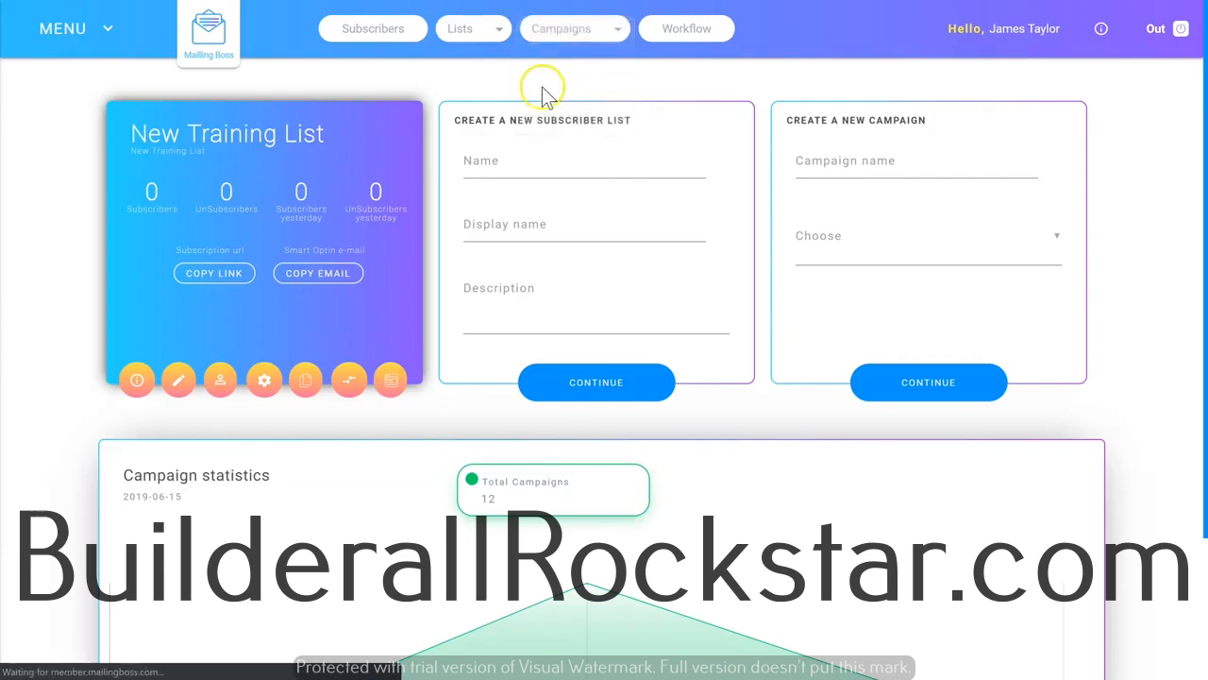
pyautogui.click(1027, 113)
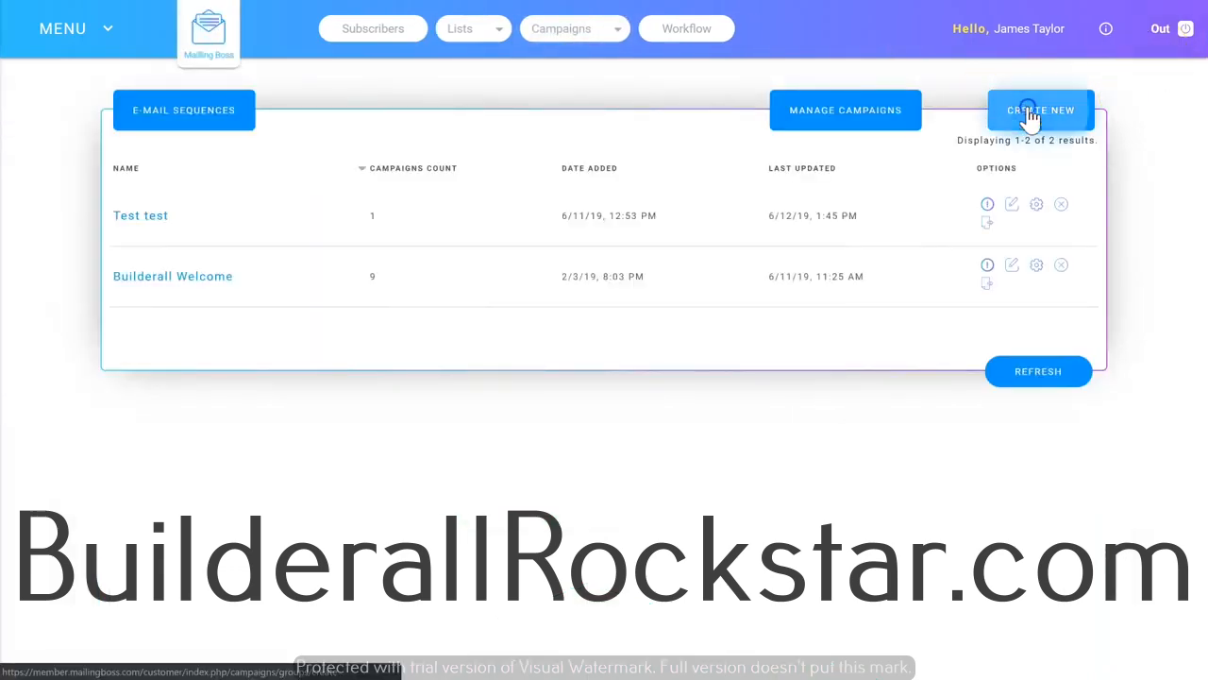
pyautogui.click(374, 183)
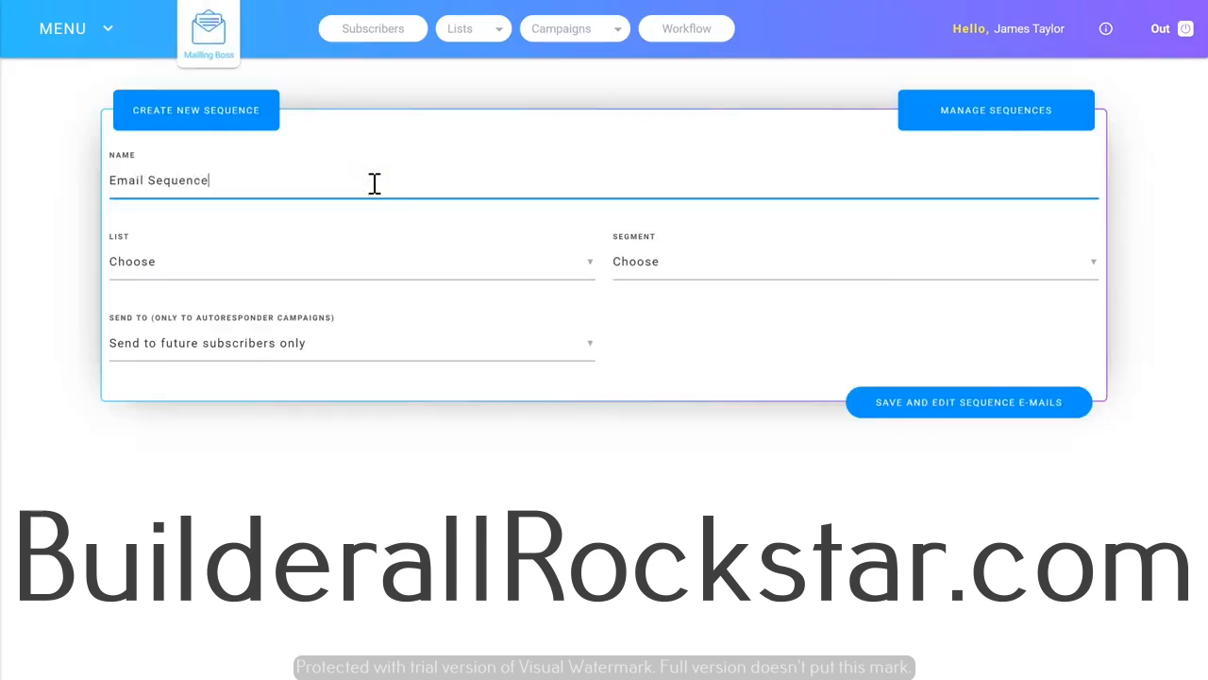
pyautogui.click(349, 267)
pyautogui.click(410, 264)
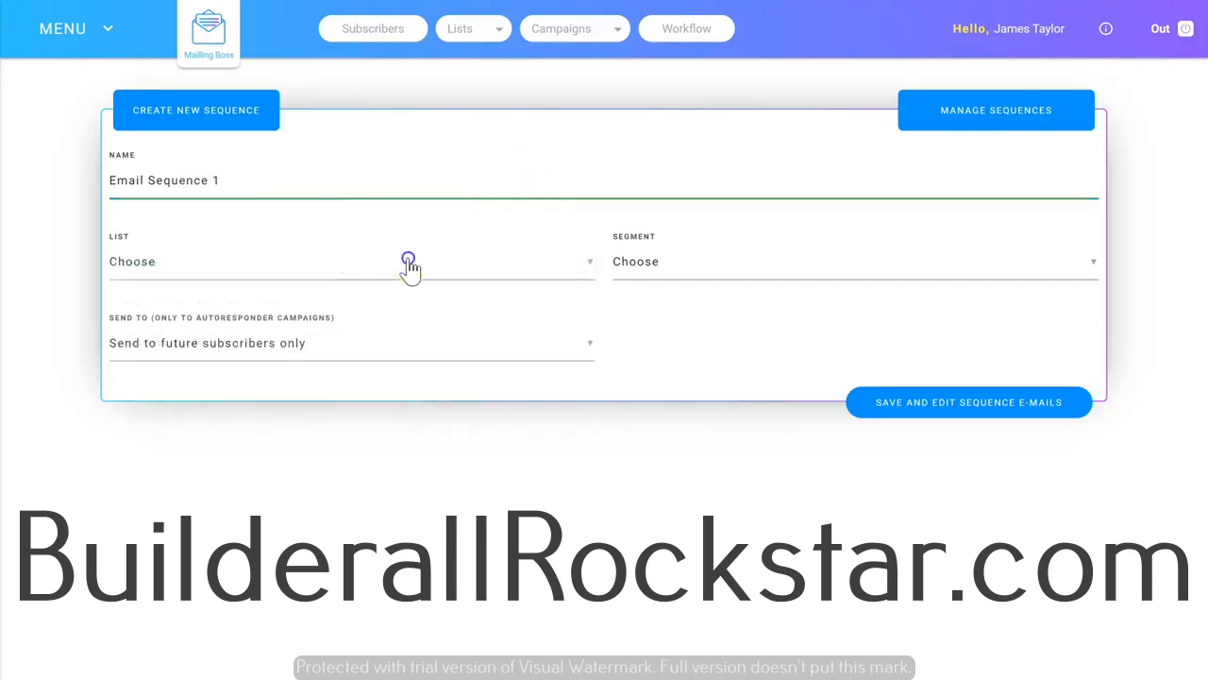
pyautogui.click(293, 315)
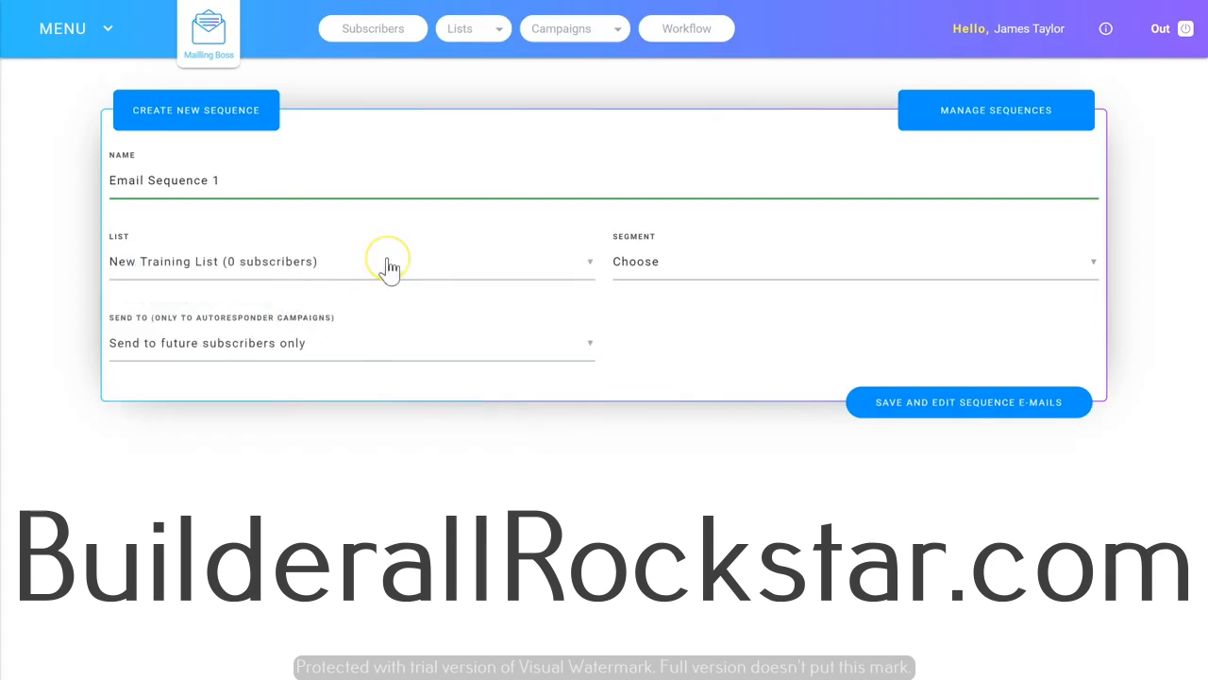
# Review the segment and send-to options without changing them, and save the sequence to edit its e-mails.
pyautogui.click(716, 271)
pyautogui.click(710, 267)
pyautogui.click(702, 265)
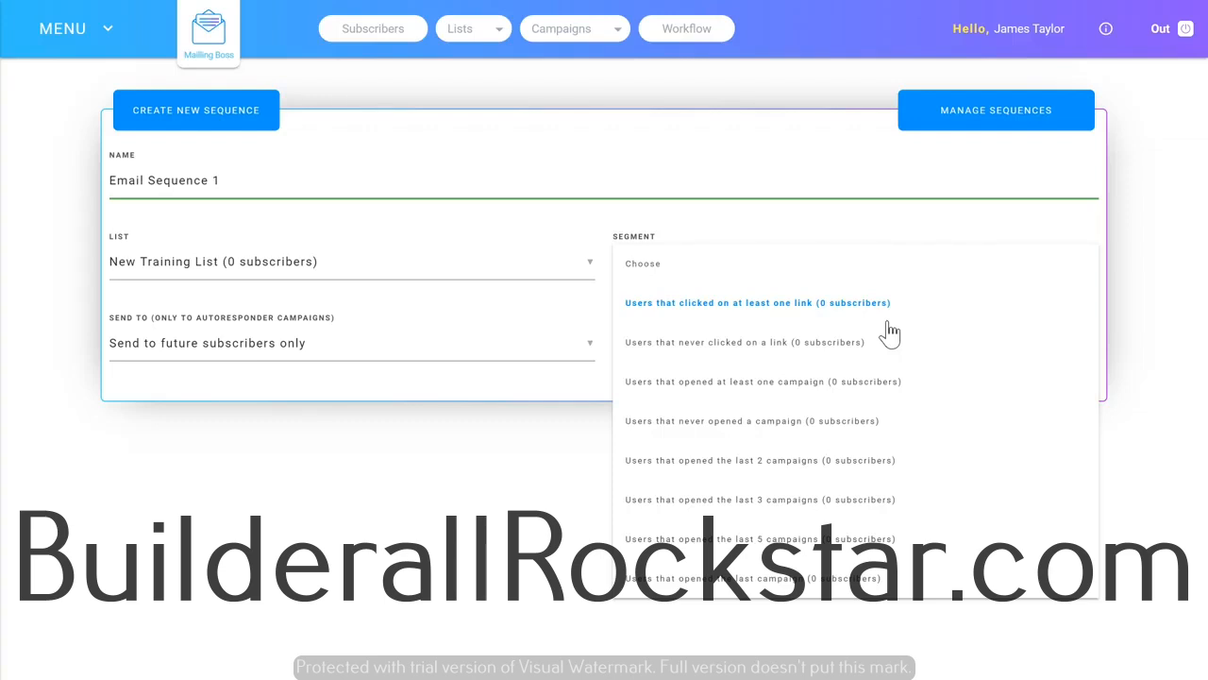
pyautogui.click(302, 318)
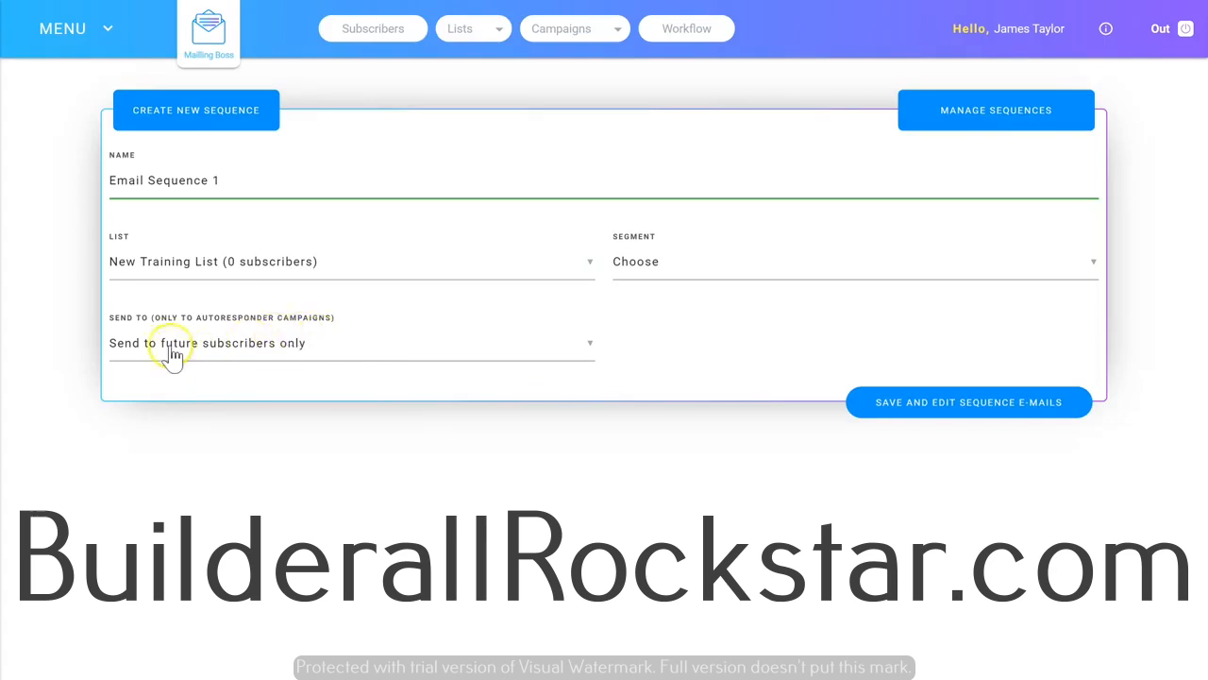
pyautogui.click(283, 355)
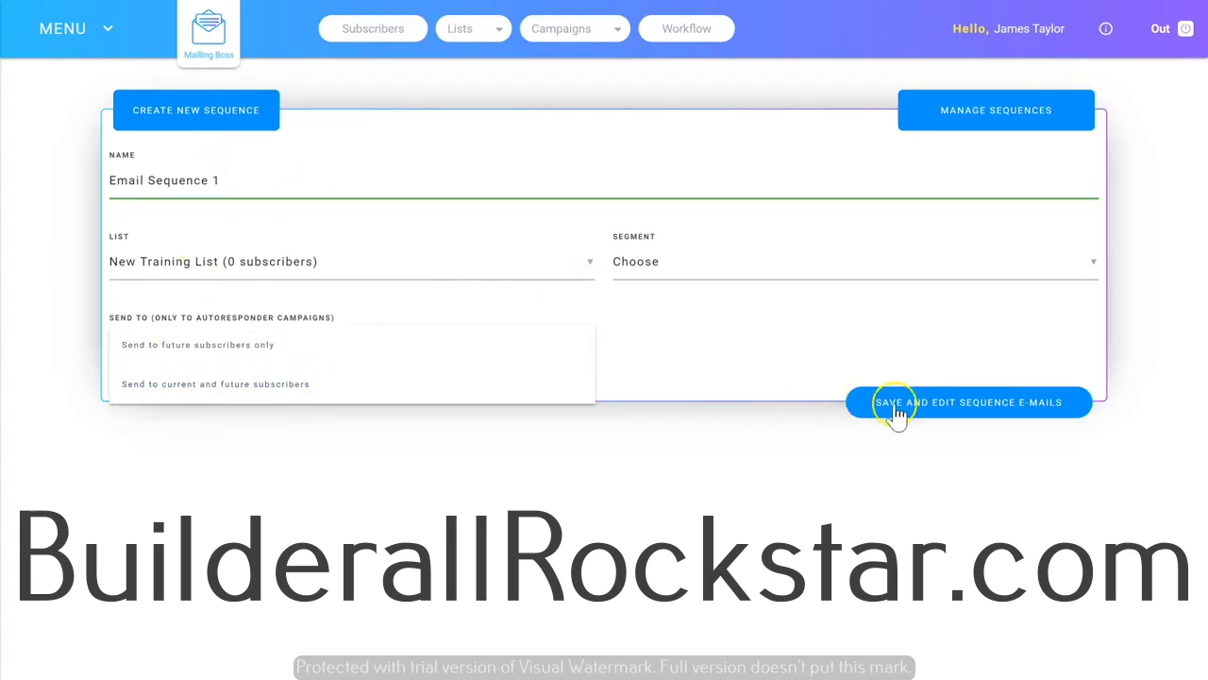
pyautogui.click(949, 414)
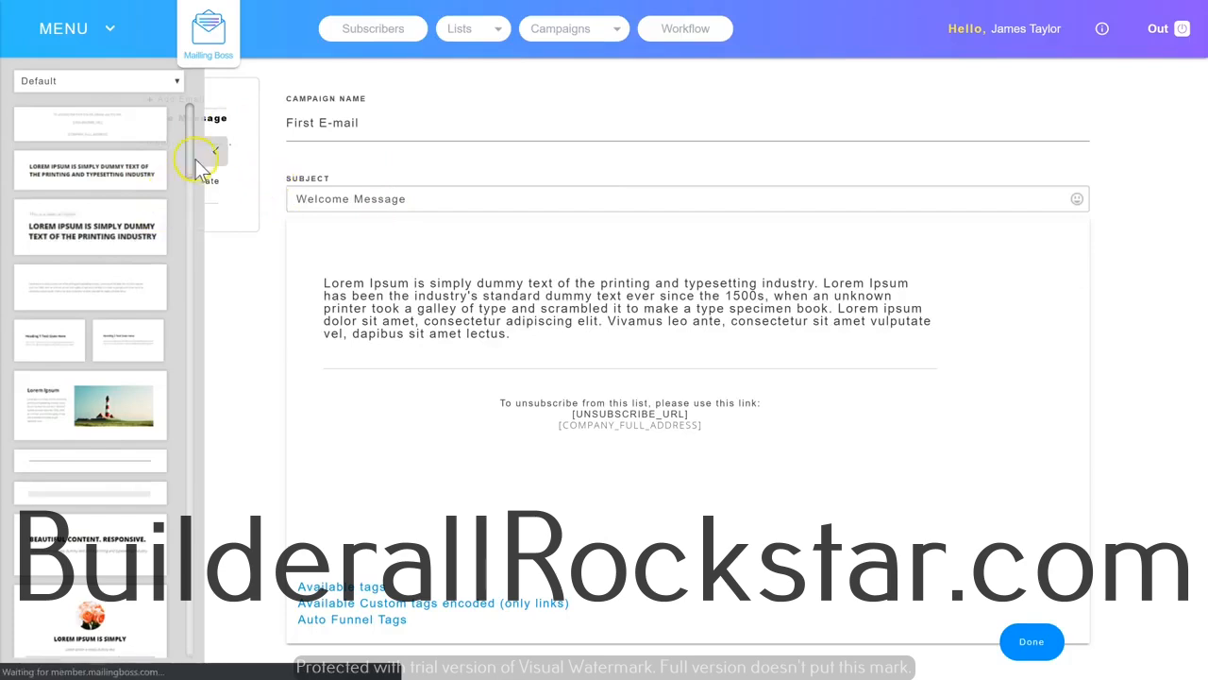
# Insert the Beautiful Content snippet with three images above the body text of the Welcome Message e-mail.
pyautogui.scroll(-3, 108, 321)
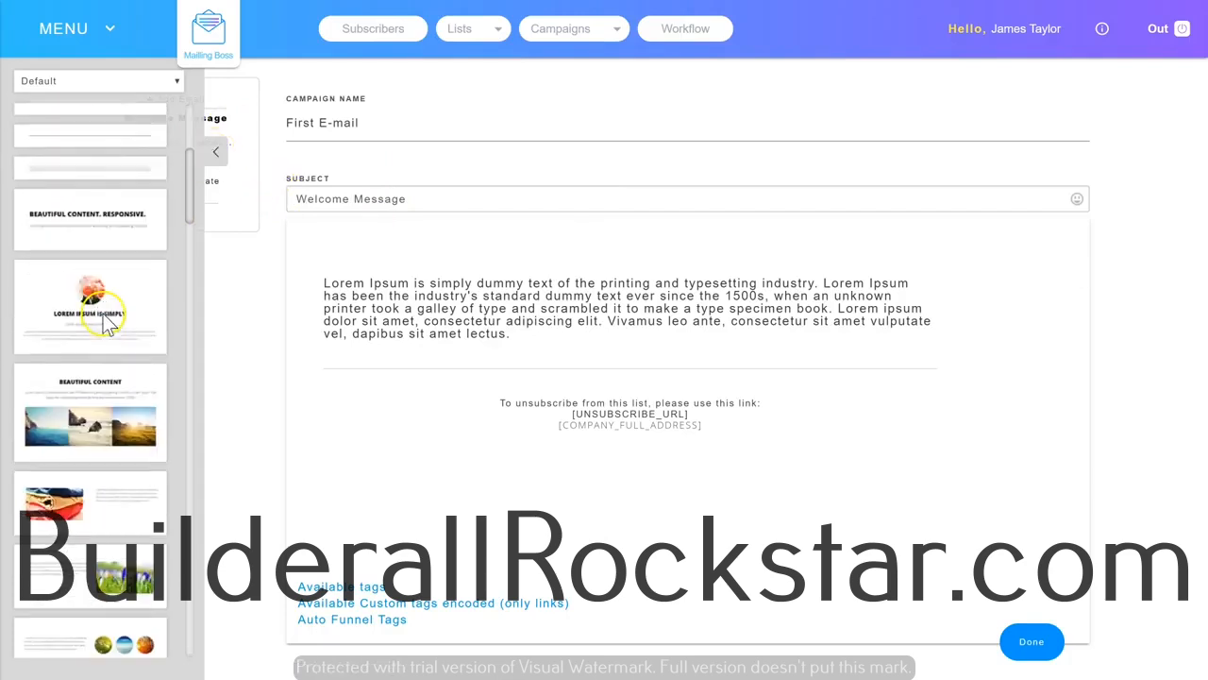
pyautogui.scroll(-2, 107, 307)
pyautogui.scroll(3, 107, 316)
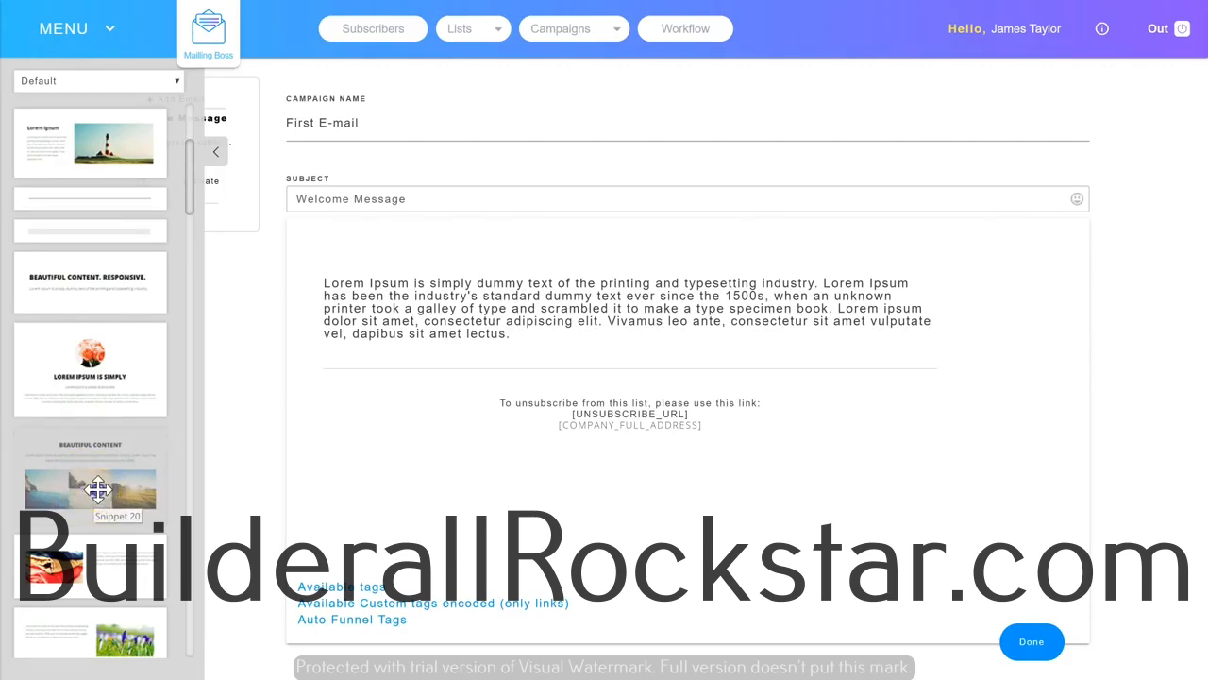
pyautogui.moveTo(98, 488); pyautogui.dragTo(533, 323)
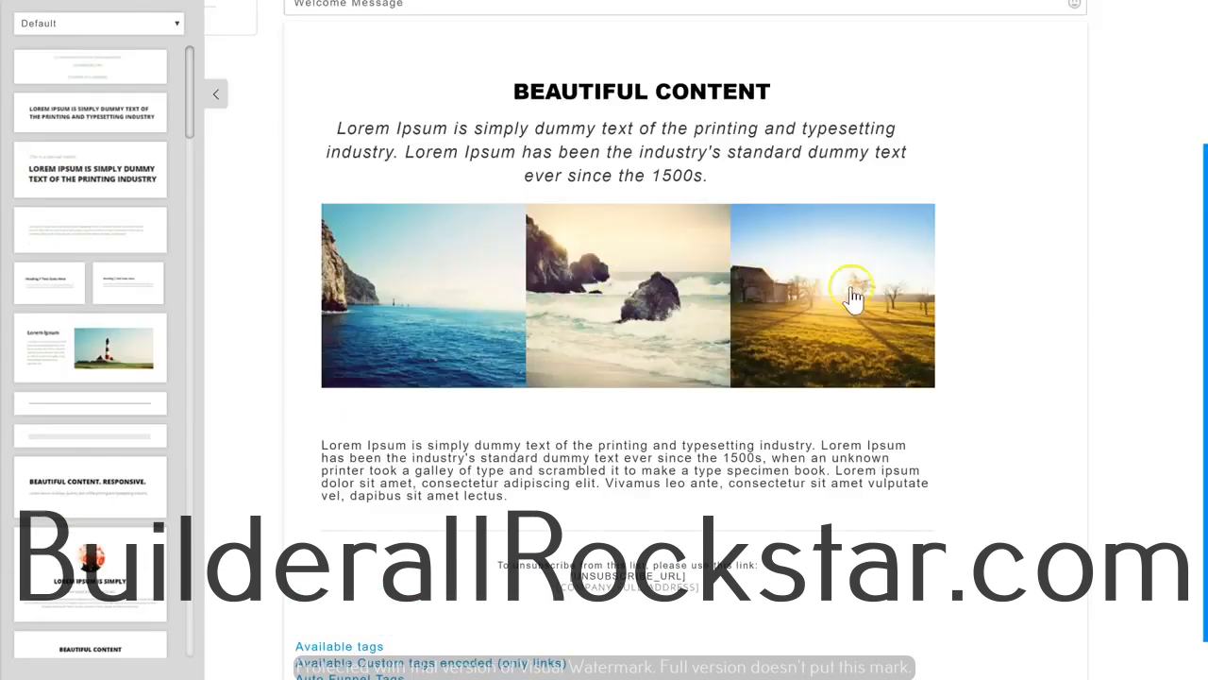
pyautogui.scroll(3, 553, 458)
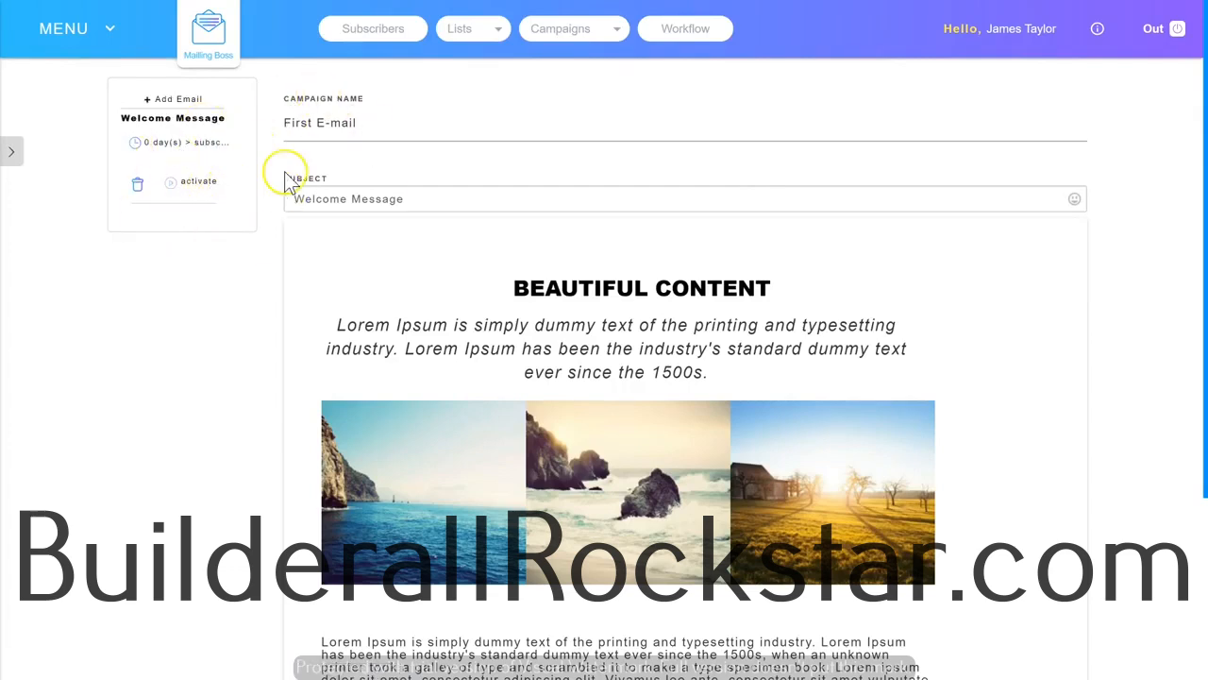
# Add a second e-mail to the sequence and set the Welcome Message's autoresponder time to 1 Day.
pyautogui.click(176, 100)
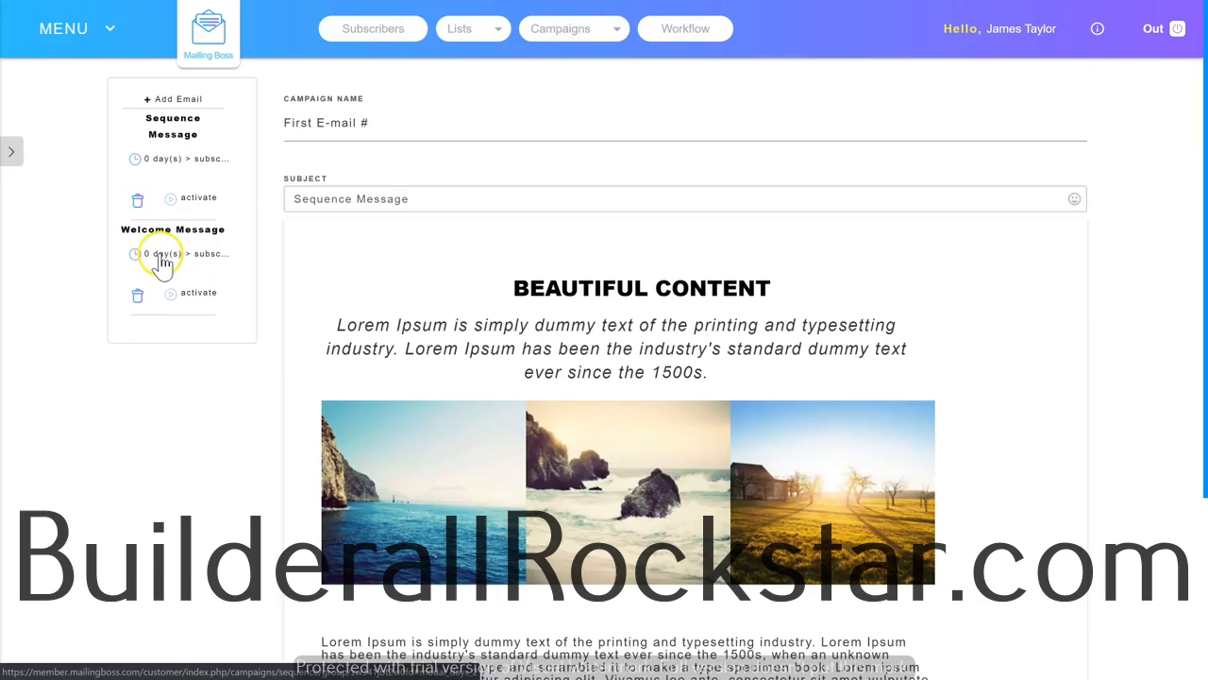
pyautogui.click(162, 263)
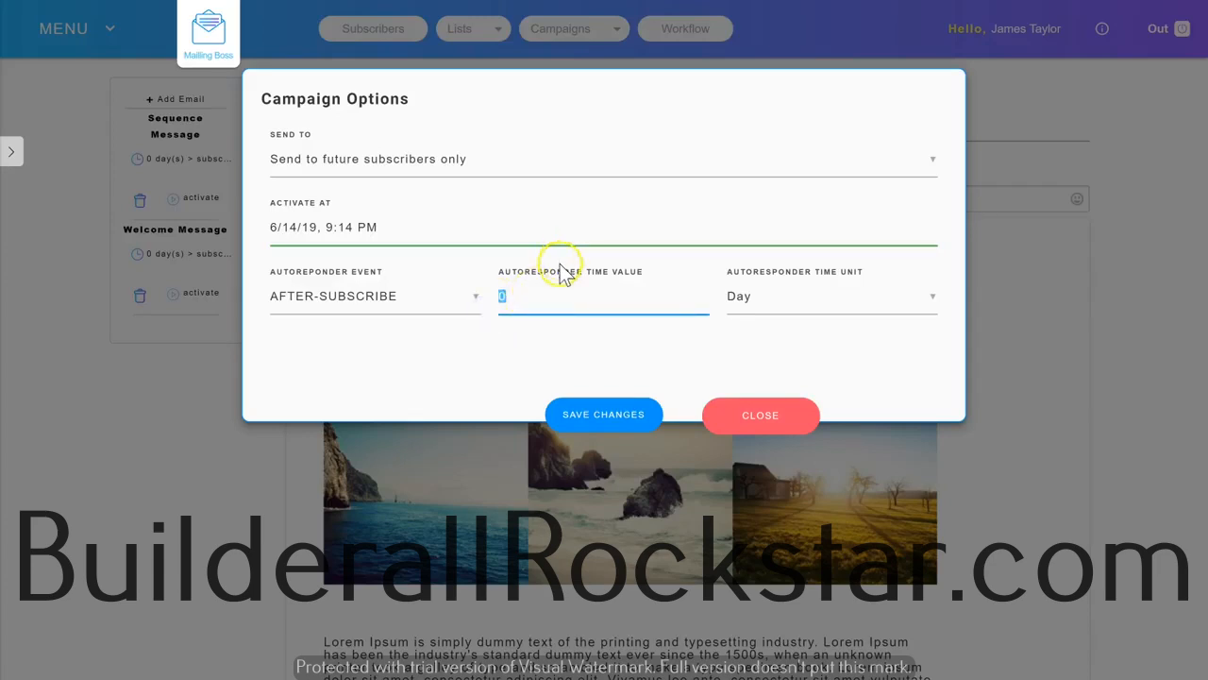
pyautogui.write('1')
pyautogui.click(756, 313)
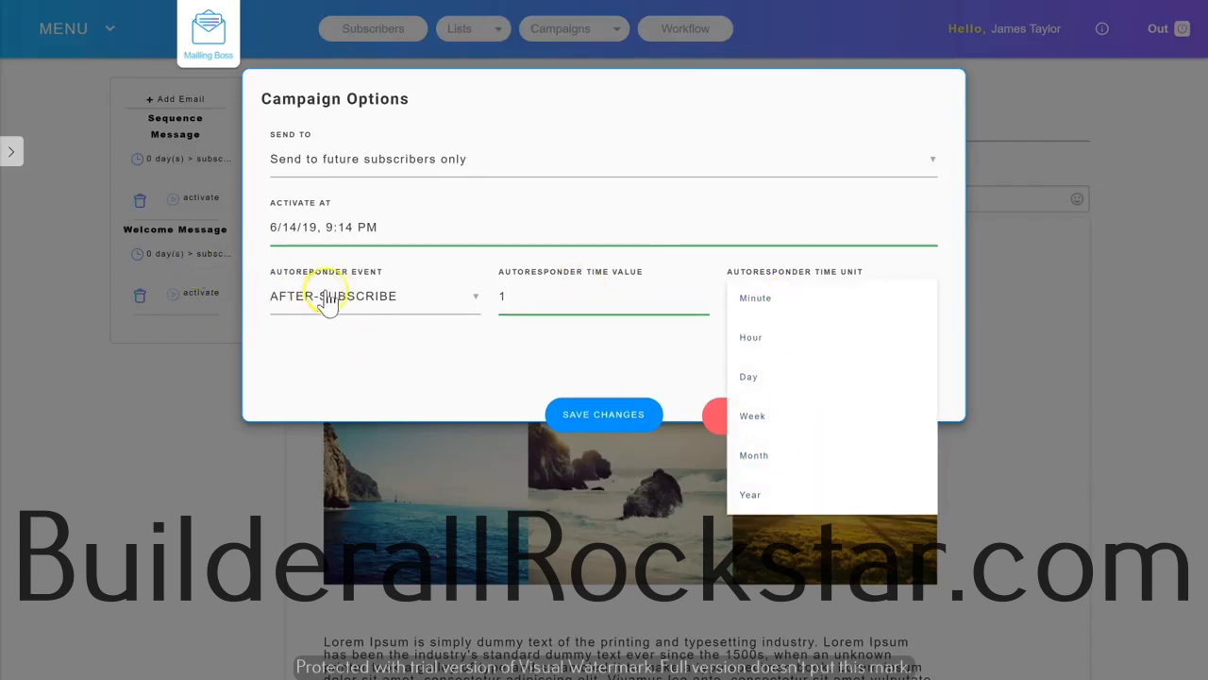
pyautogui.click(418, 326)
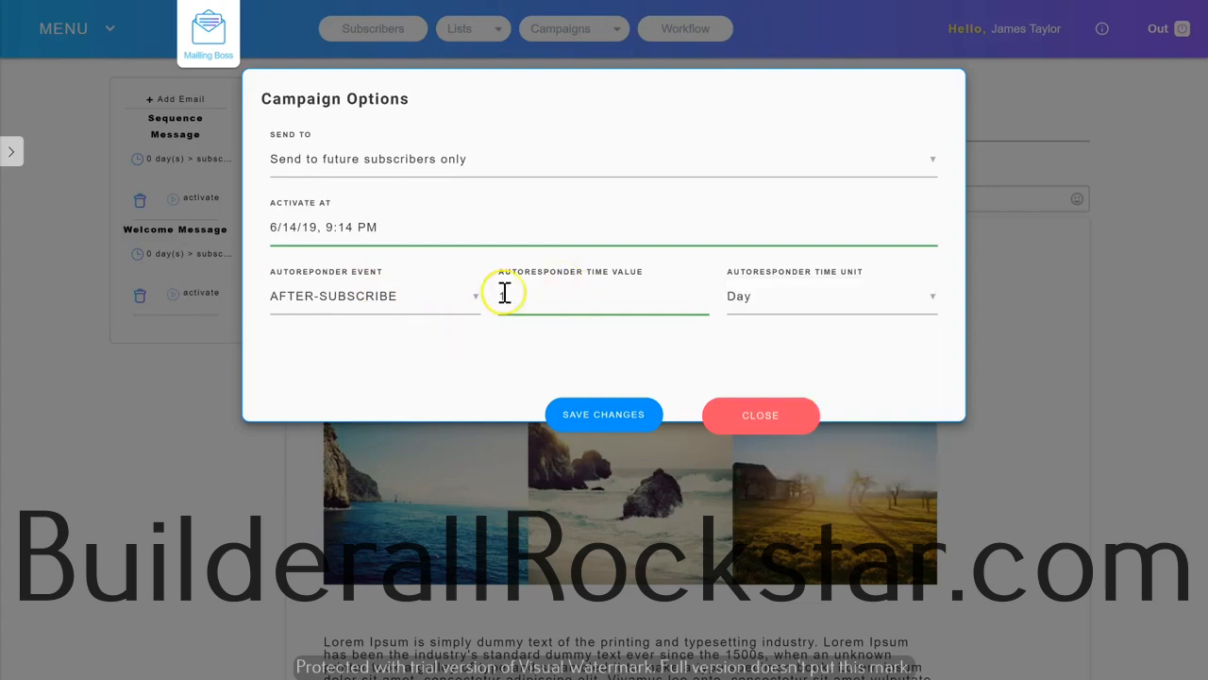
# Set the Welcome Message's autoresponder event to AFTER-CAMPAIGN-OPEN, check the triggering campaign choices, and save the campaign options.
pyautogui.click(394, 302)
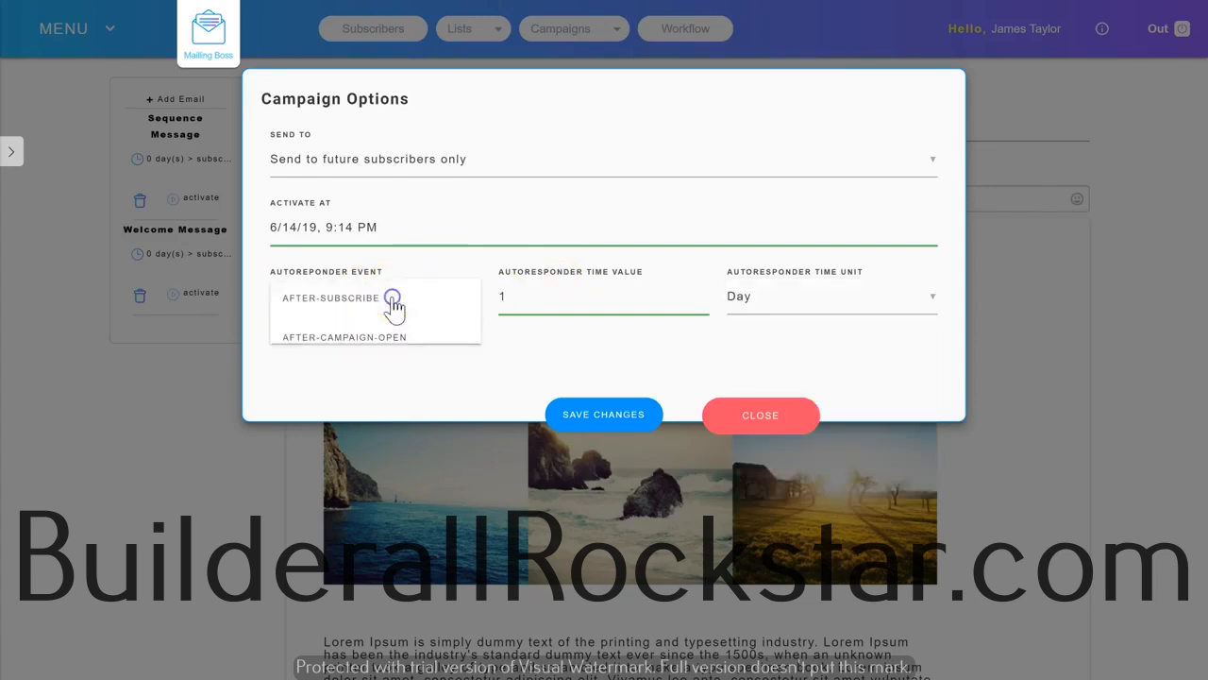
pyautogui.click(368, 340)
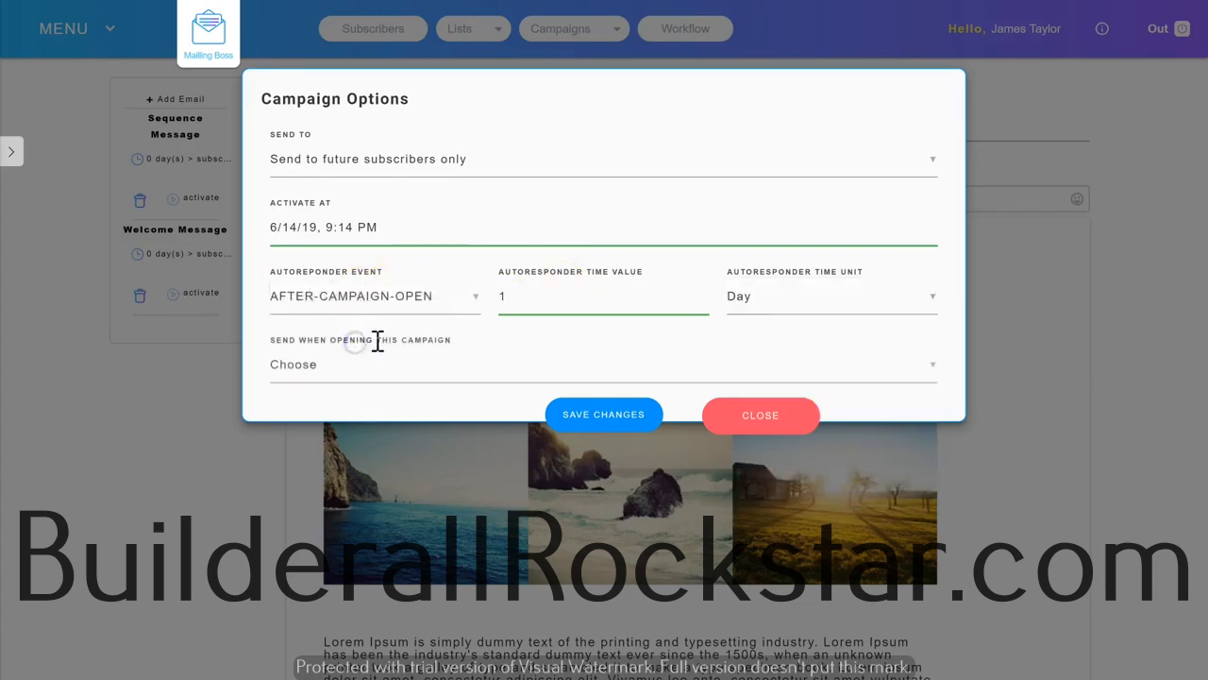
pyautogui.click(337, 376)
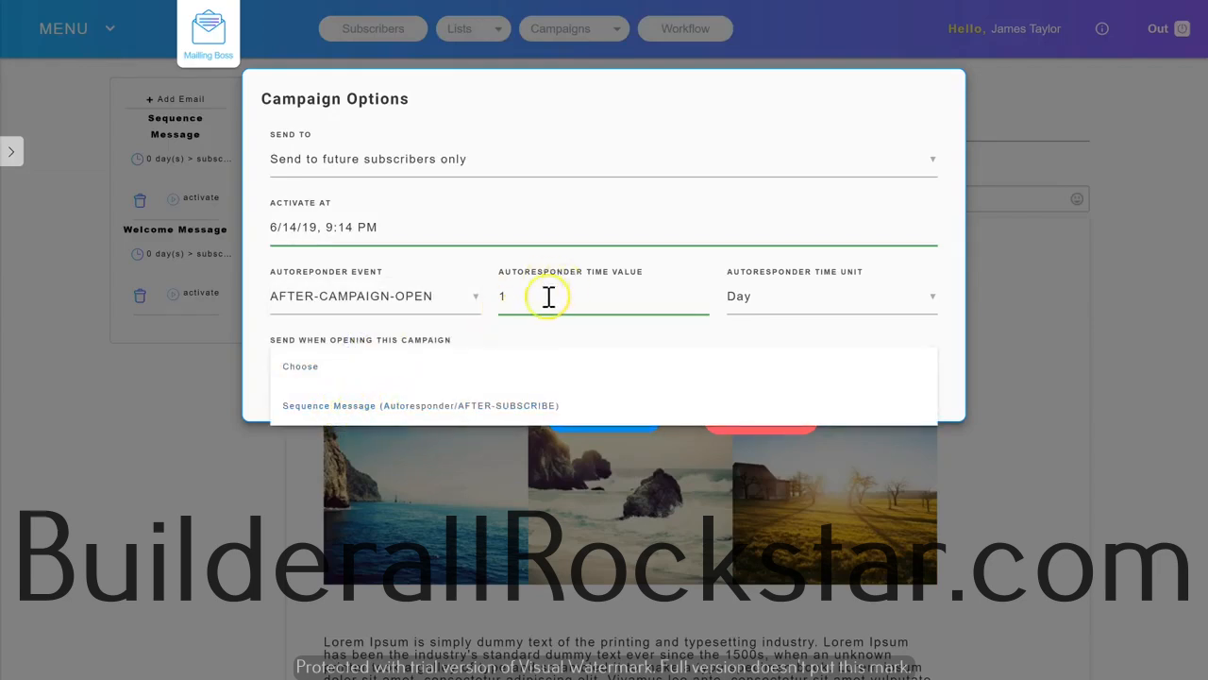
pyautogui.click(488, 195)
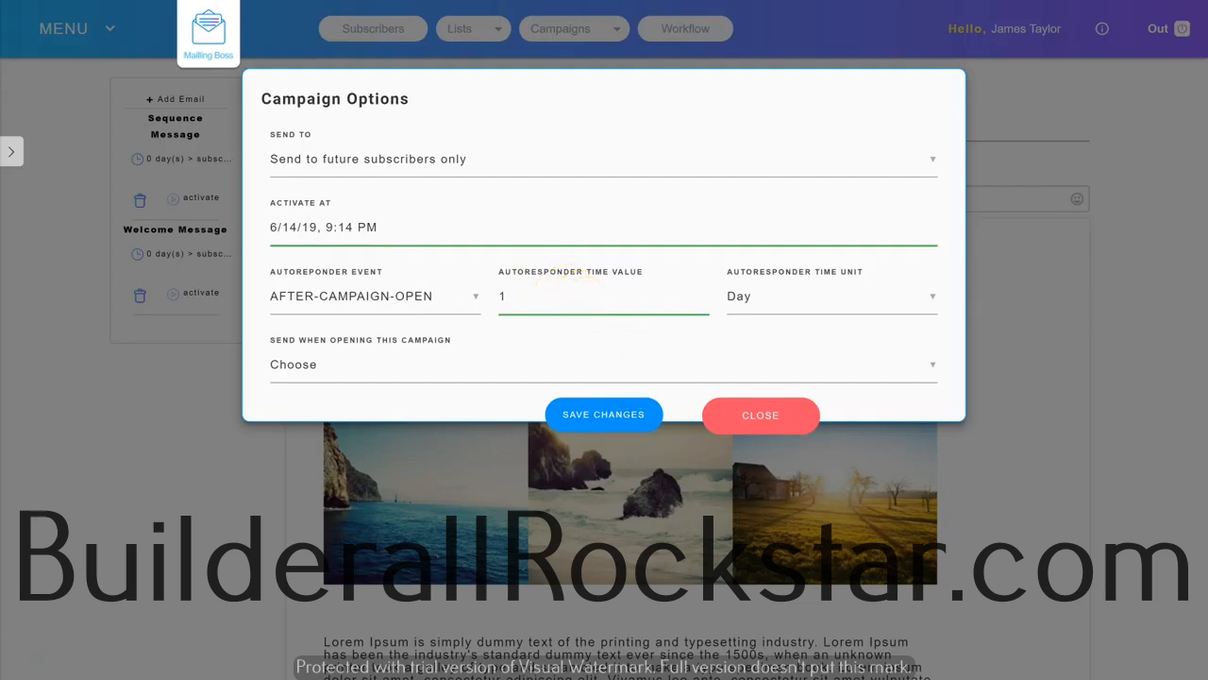
pyautogui.click(620, 420)
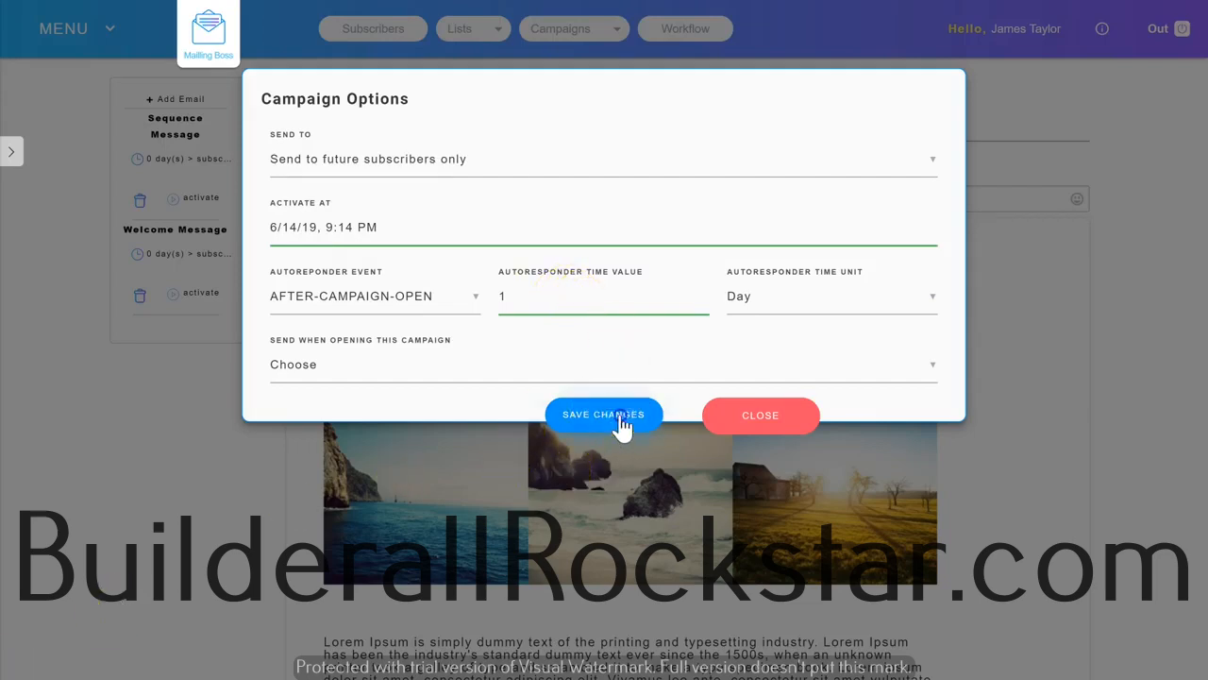
# Activate the Sequence Message e-mail and add a third e-mail to the sequence.
pyautogui.click(11, 151)
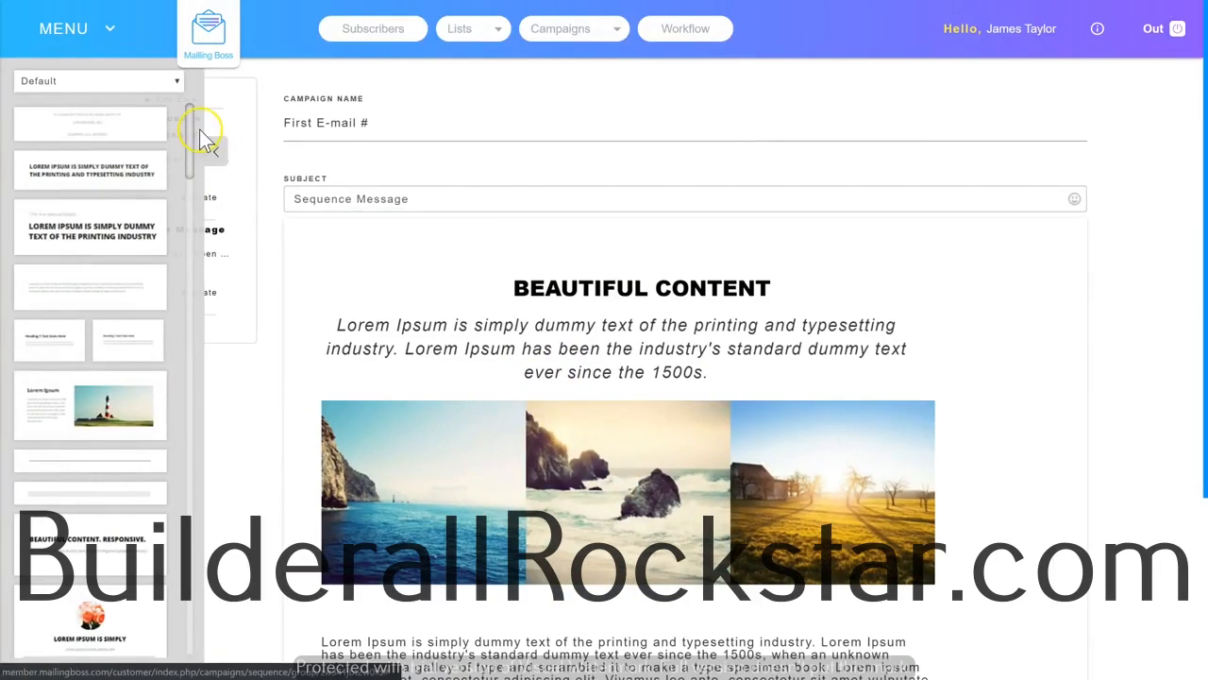
pyautogui.click(221, 154)
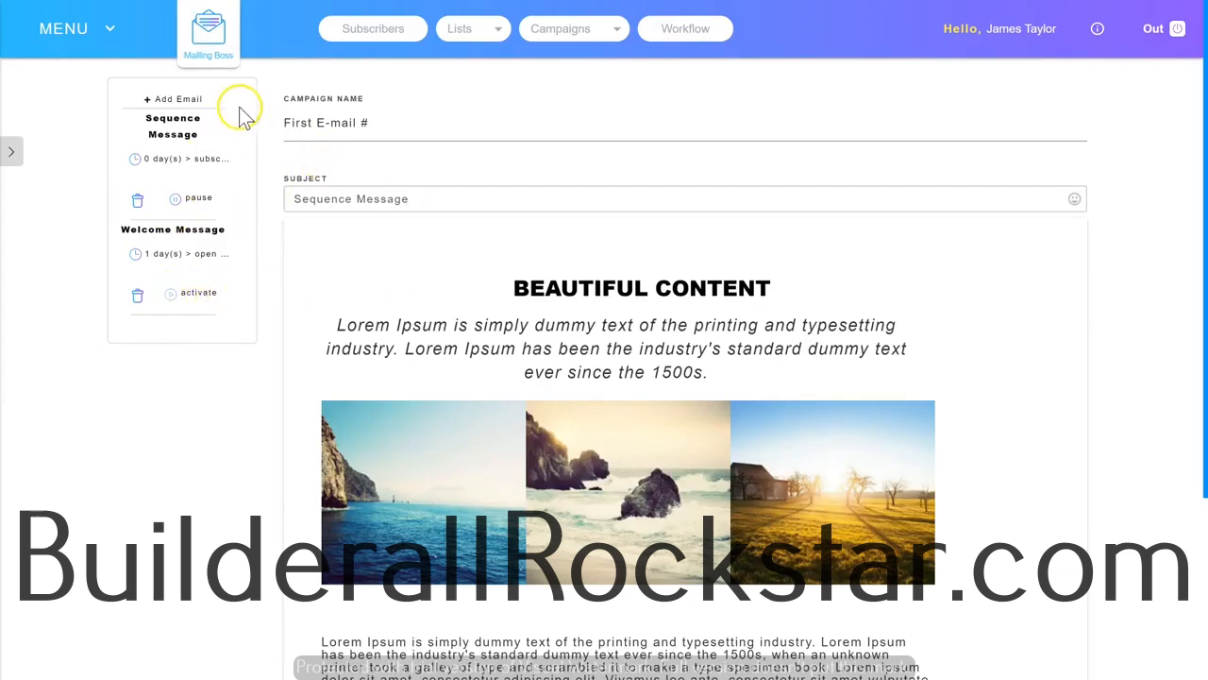
pyautogui.click(186, 99)
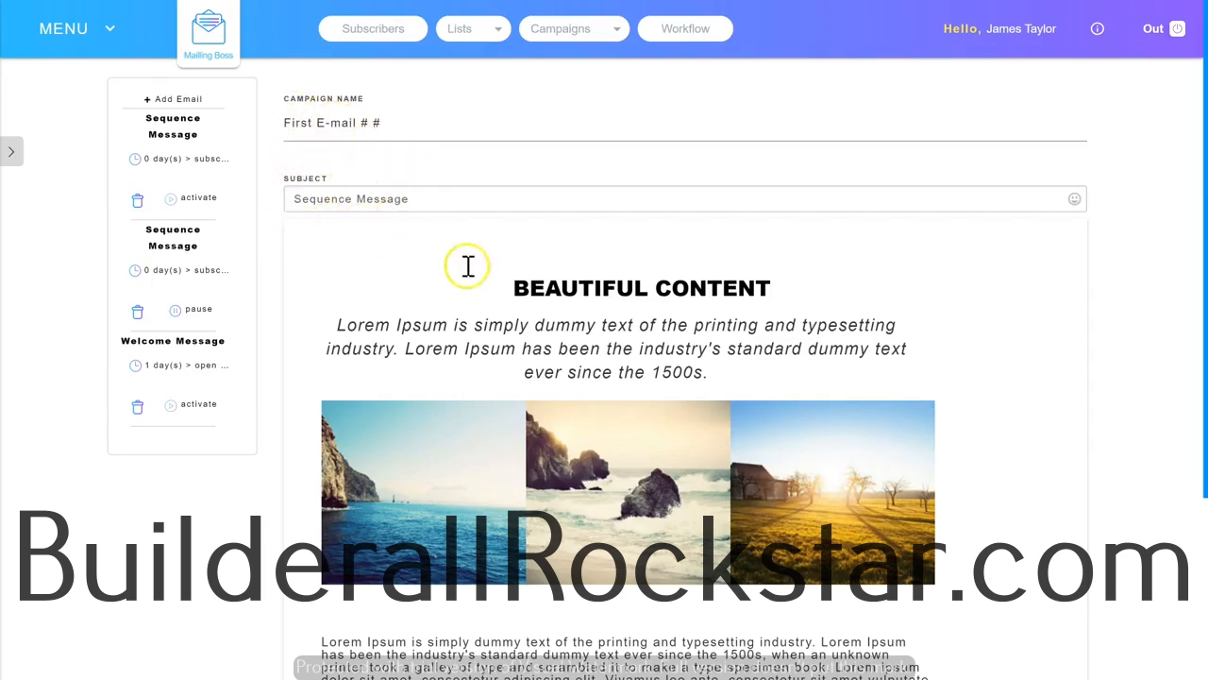
# Look through the new e-mail's content and finish editing the sequence.
pyautogui.scroll(-3, 419, 256)
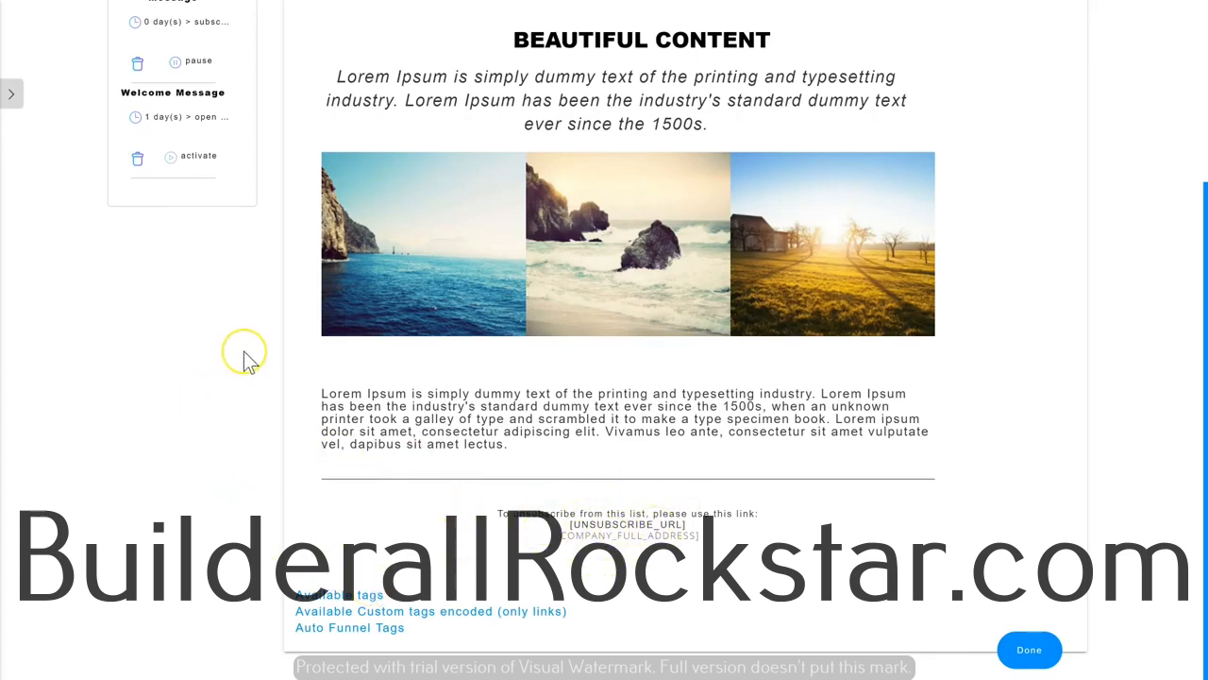
pyautogui.scroll(3, 244, 352)
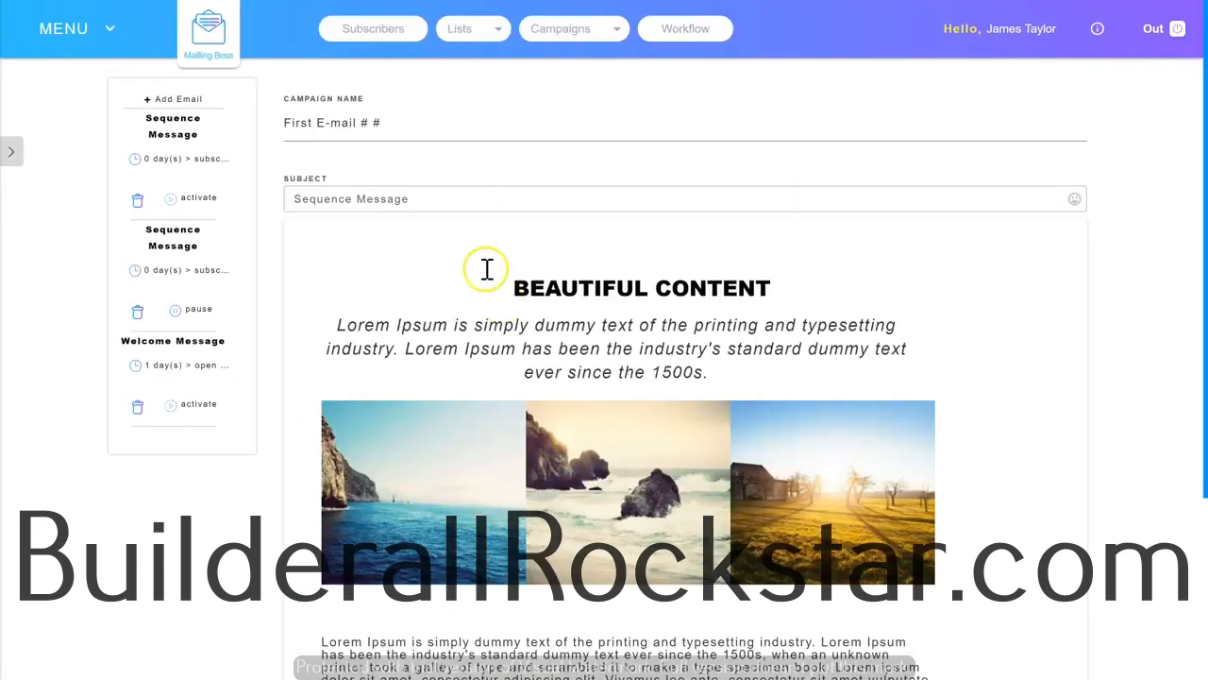
pyautogui.scroll(-3, 611, 156)
pyautogui.click(1037, 649)
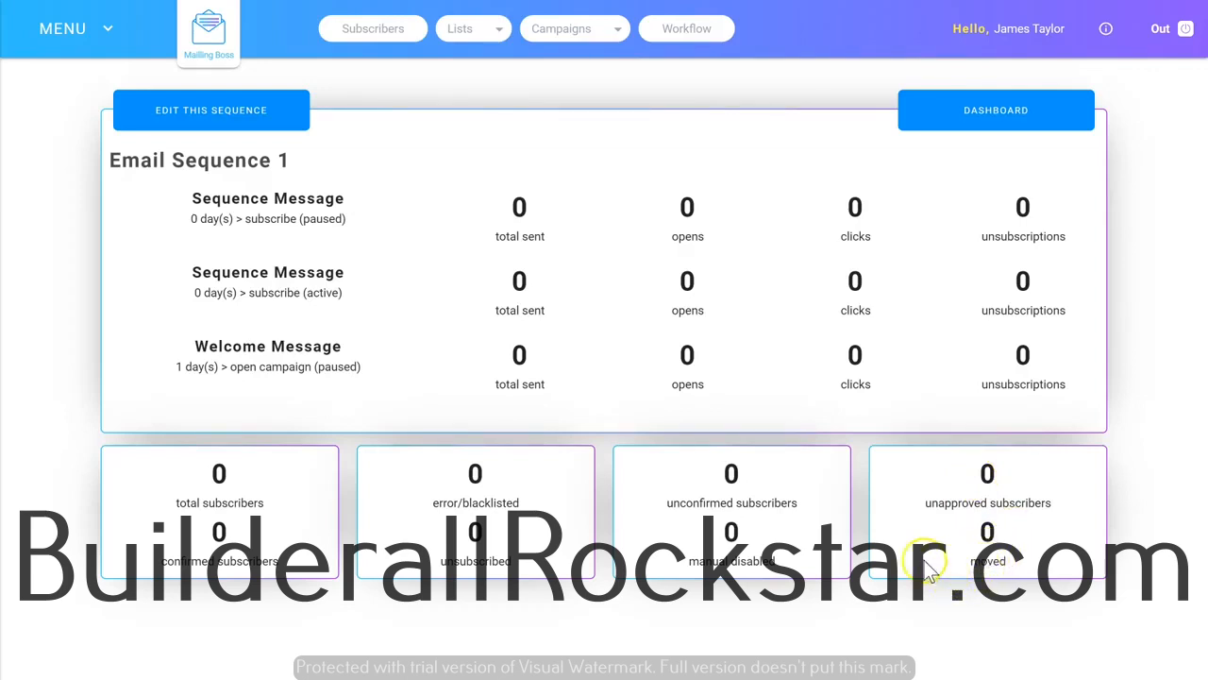
# Reopen Email Sequence 1 for editing, and switch from it to the list of all campaigns.
pyautogui.click(195, 128)
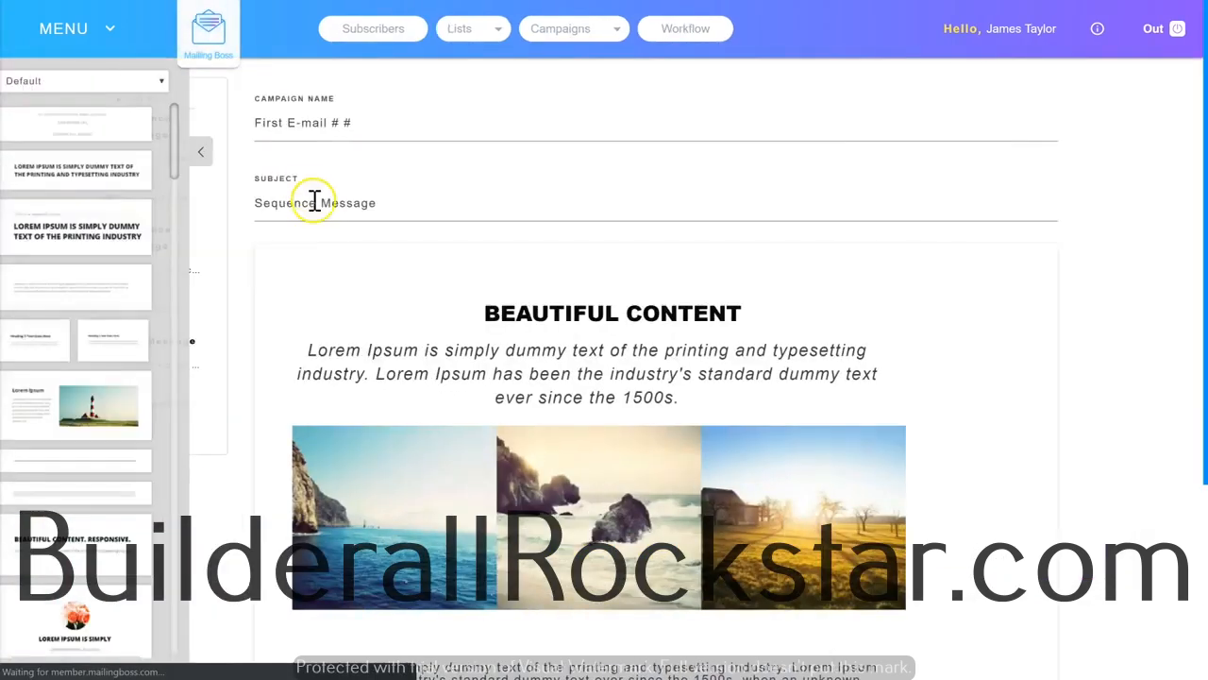
pyautogui.click(587, 30)
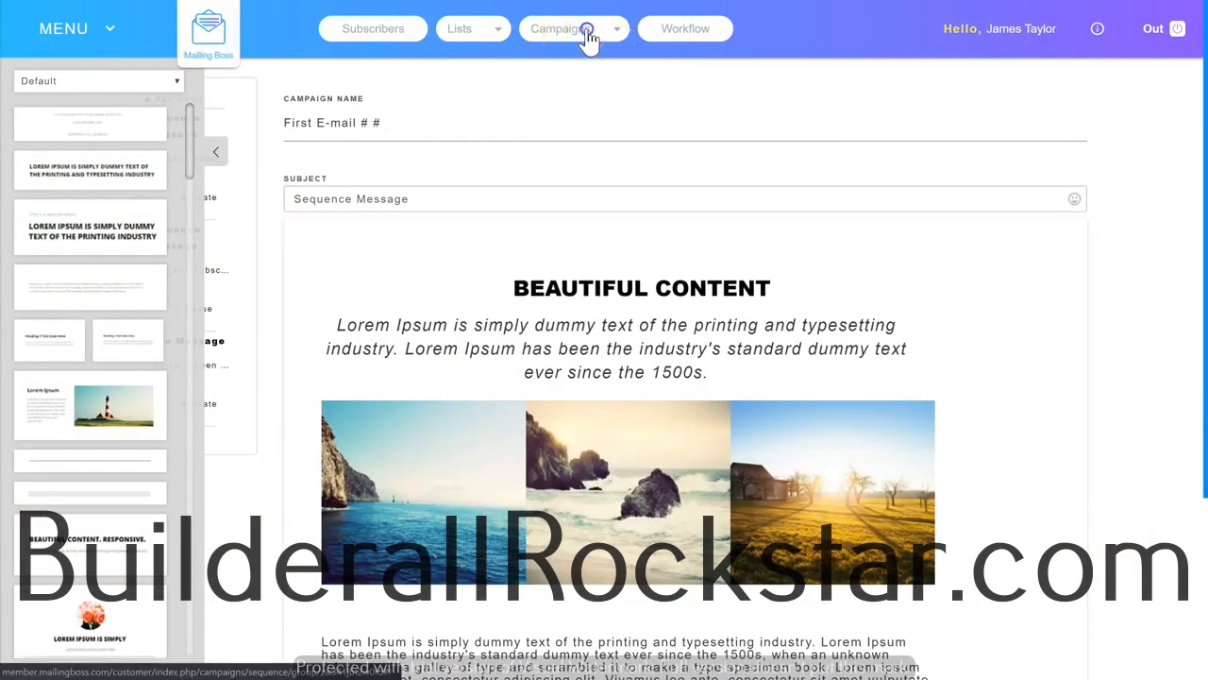
pyautogui.click(561, 42)
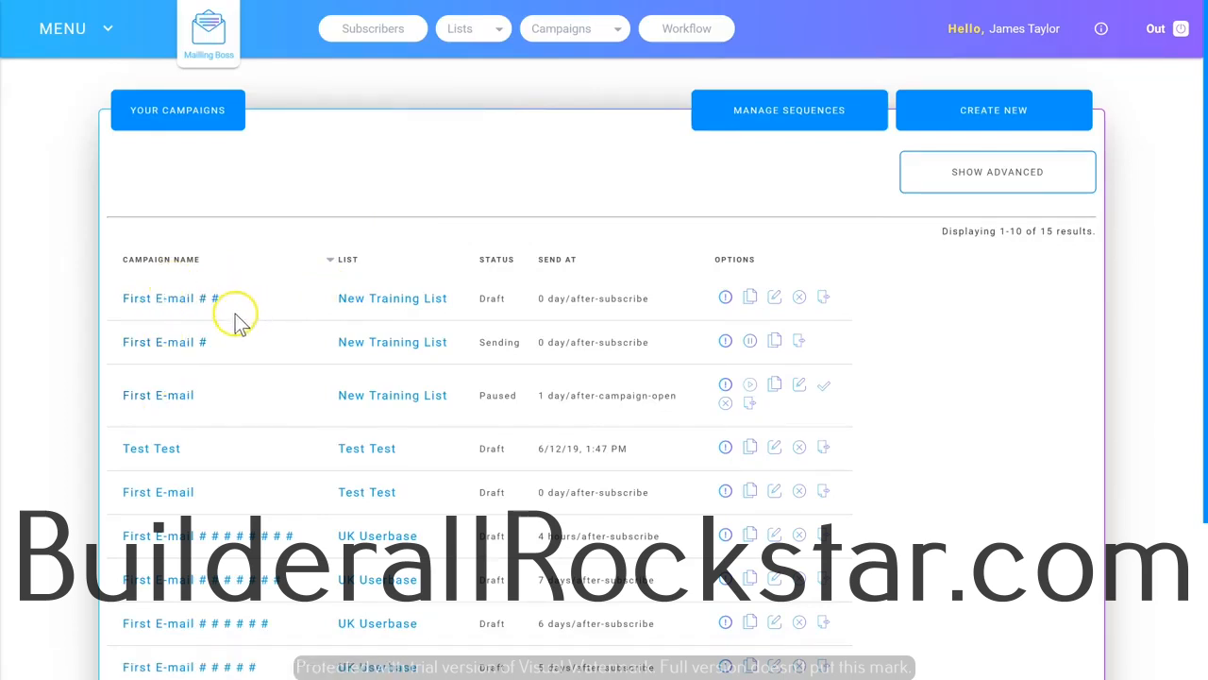
# Open the overview of the First E-mail # campaign and examine its sent, open, click, bounce and unsubscribe statistics.
pyautogui.click(725, 342)
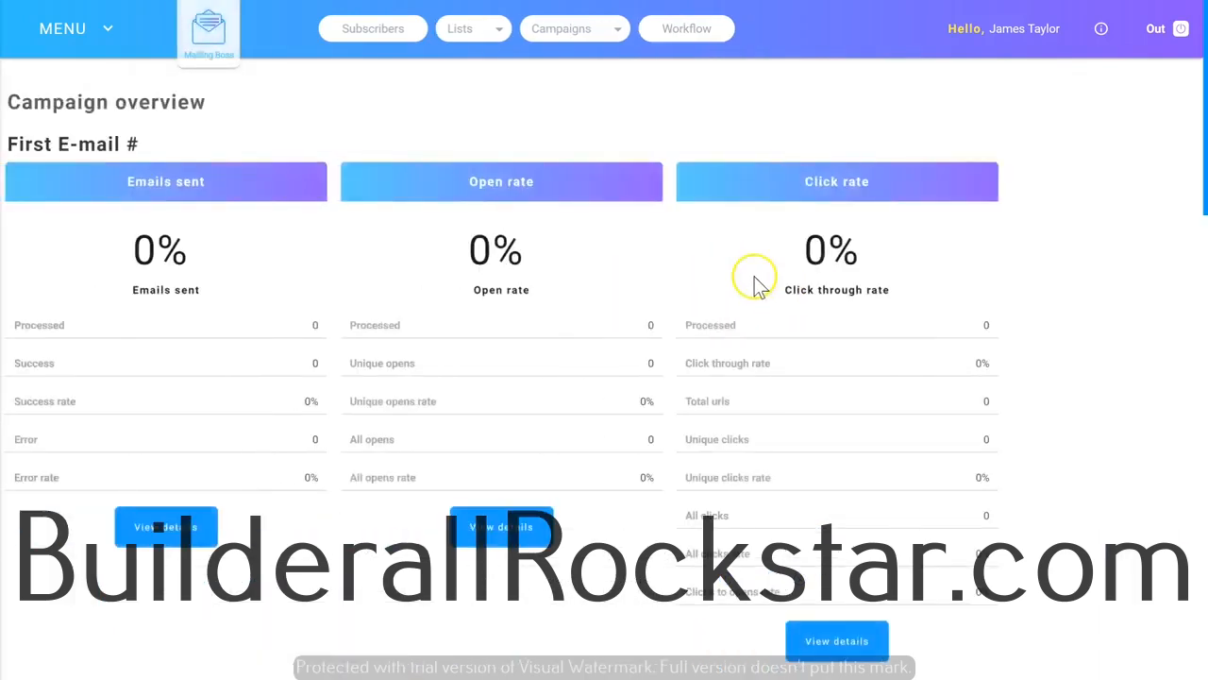
pyautogui.scroll(-1, 469, 363)
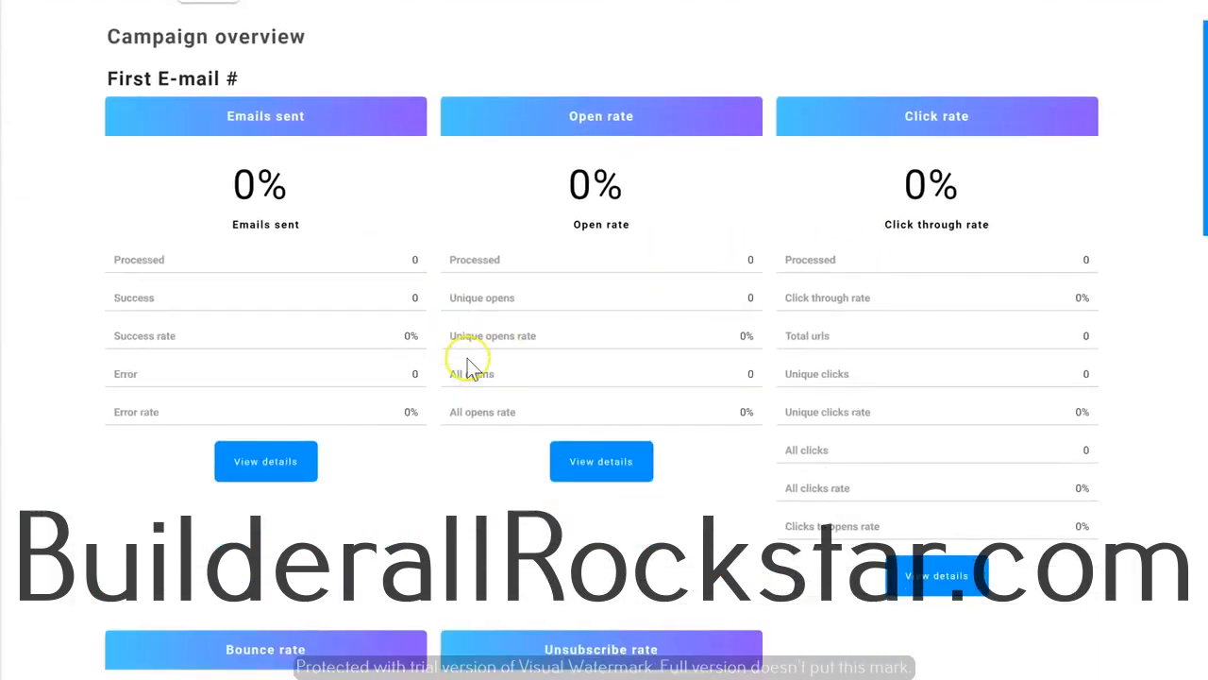
pyautogui.scroll(-1, 466, 368)
pyautogui.scroll(2, 434, 263)
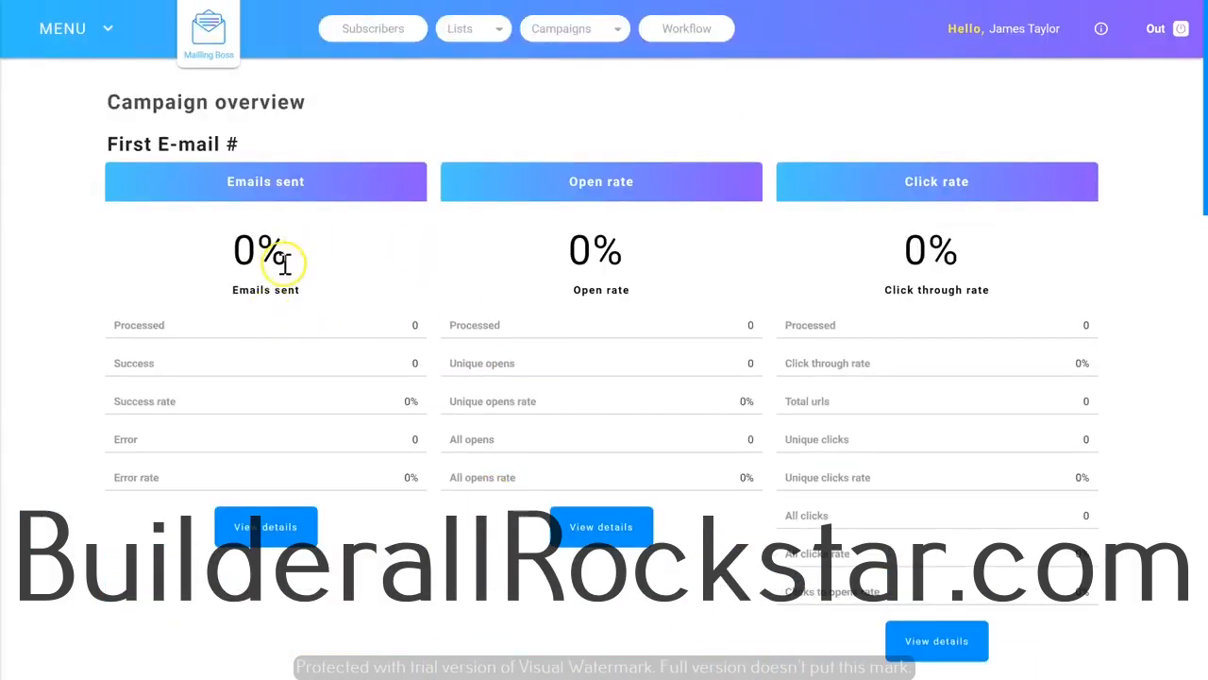
pyautogui.scroll(-3, 604, 186)
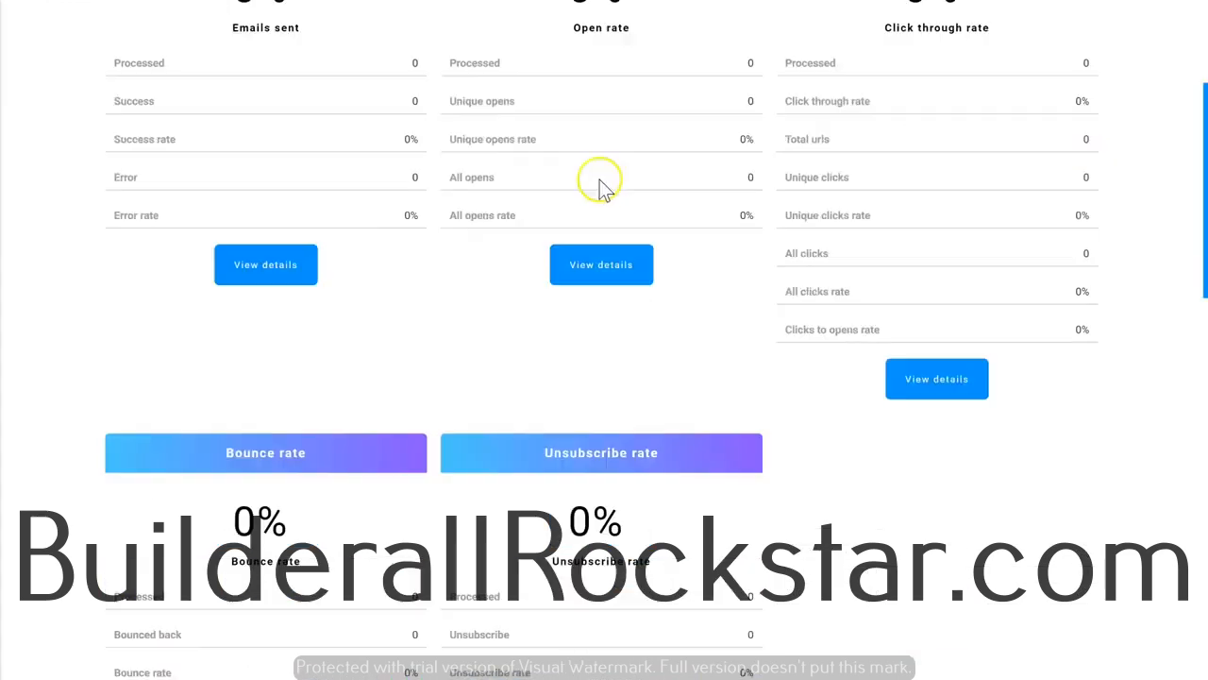
pyautogui.scroll(-2, 604, 186)
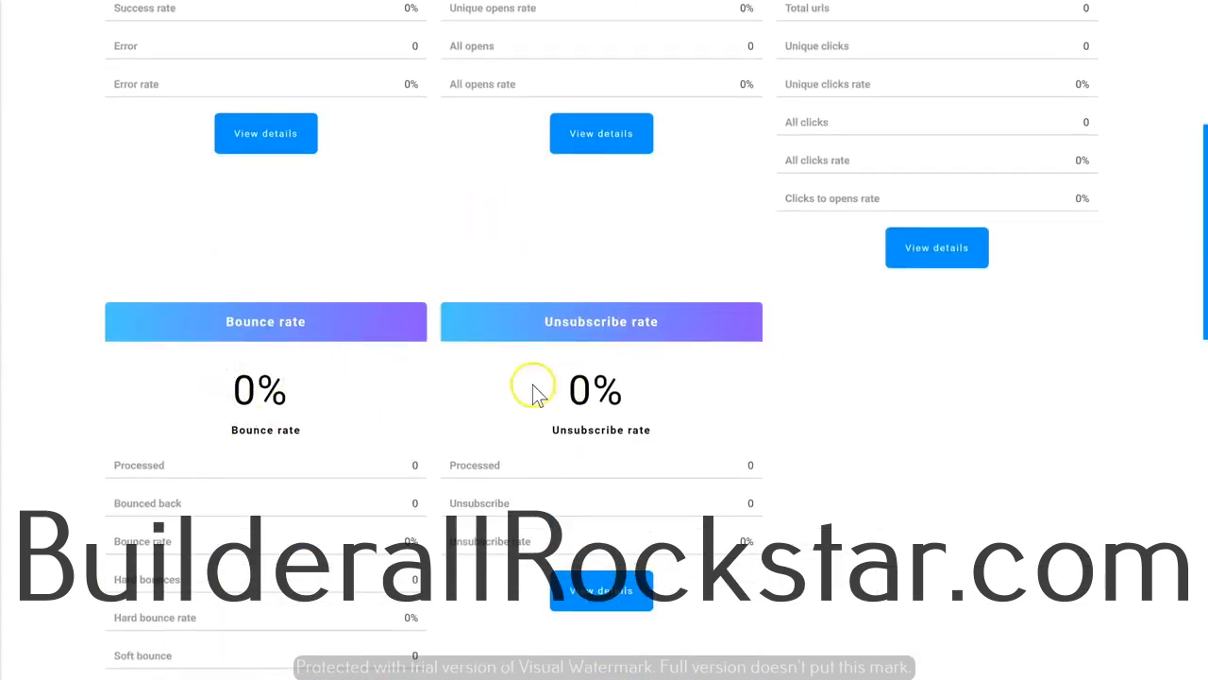
# Review the First E-mail # campaign's statistics and its detail table, covering type, list, sender, subject, dates, web version, abuse reports and autoresponder timing.
pyautogui.scroll(-2, 557, 359)
pyautogui.scroll(7, 570, 306)
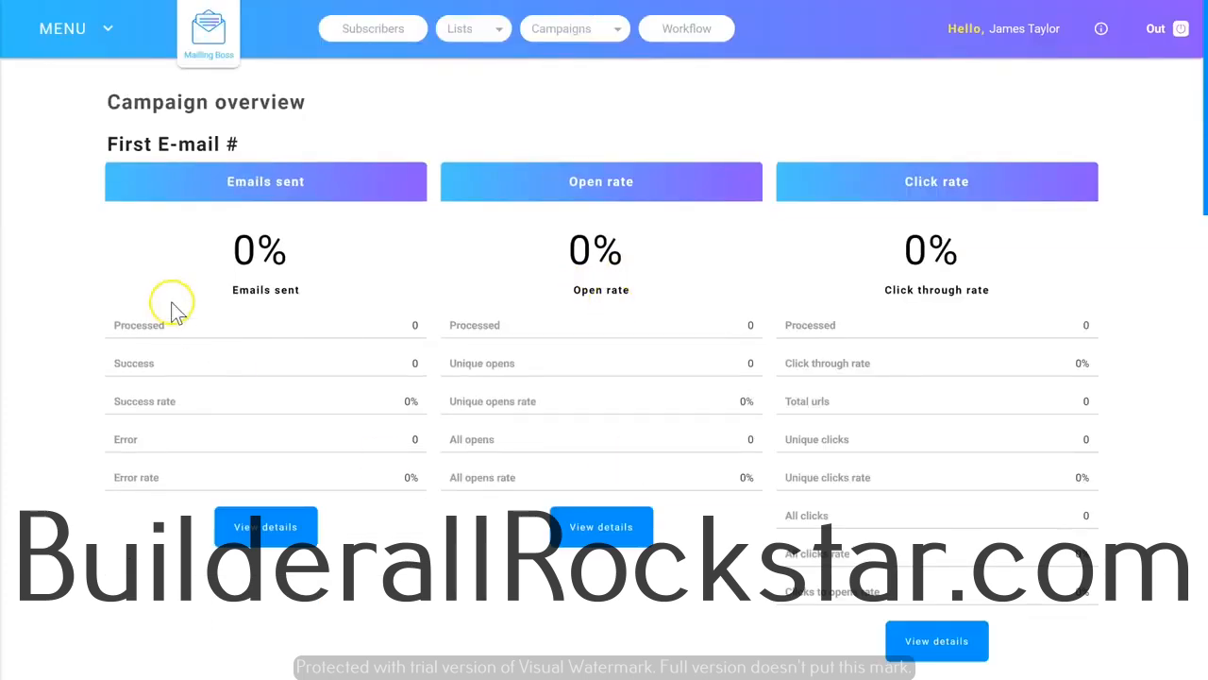
pyautogui.scroll(-4, 376, 228)
pyautogui.scroll(-1, 708, 281)
pyautogui.scroll(-8, 708, 281)
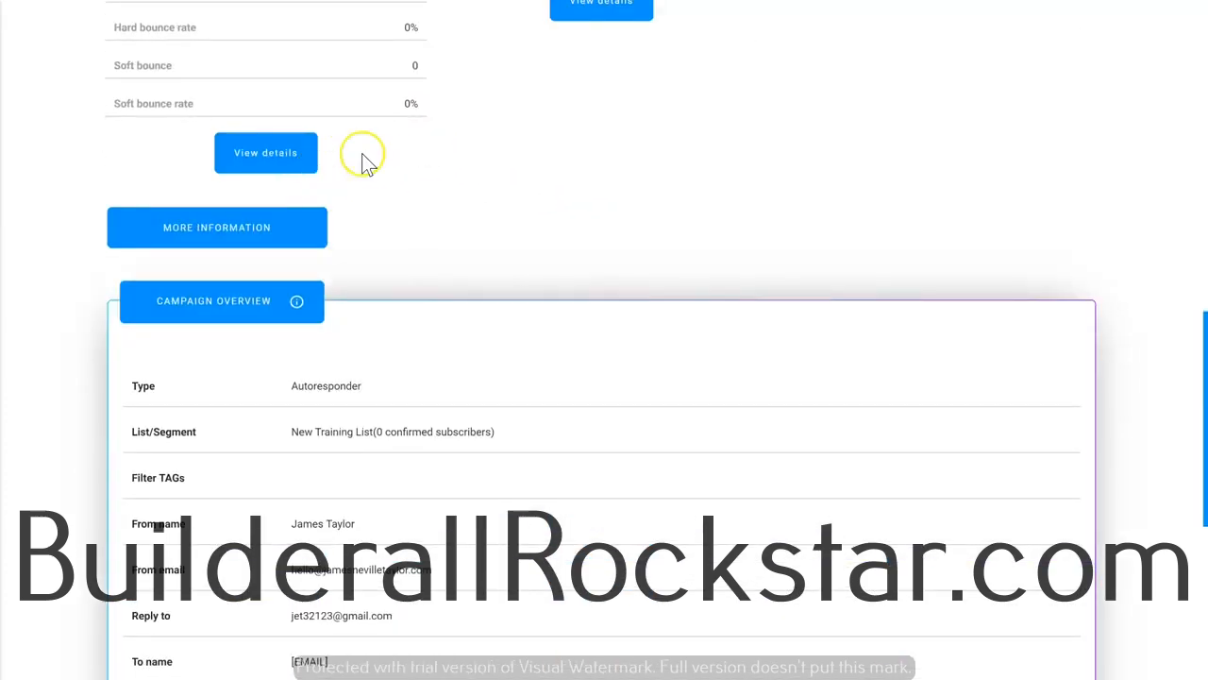
pyautogui.scroll(-3, 387, 158)
pyautogui.scroll(3, 237, 237)
pyautogui.scroll(-1, 185, 210)
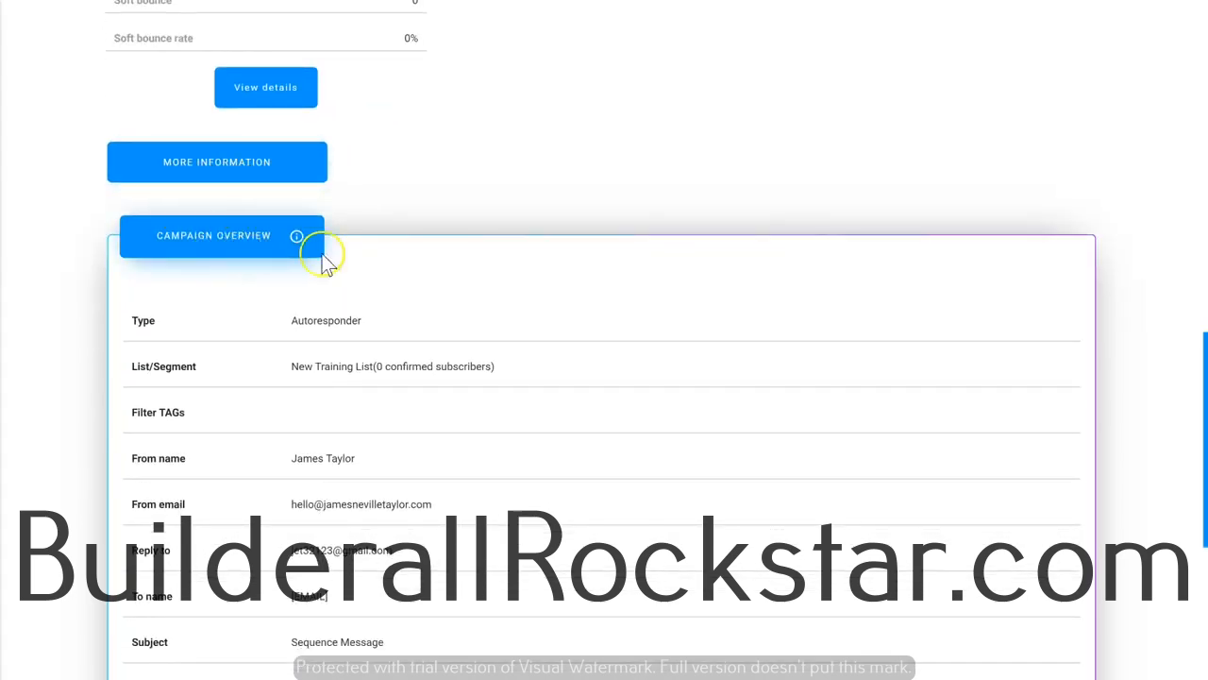
pyautogui.scroll(-1, 299, 334)
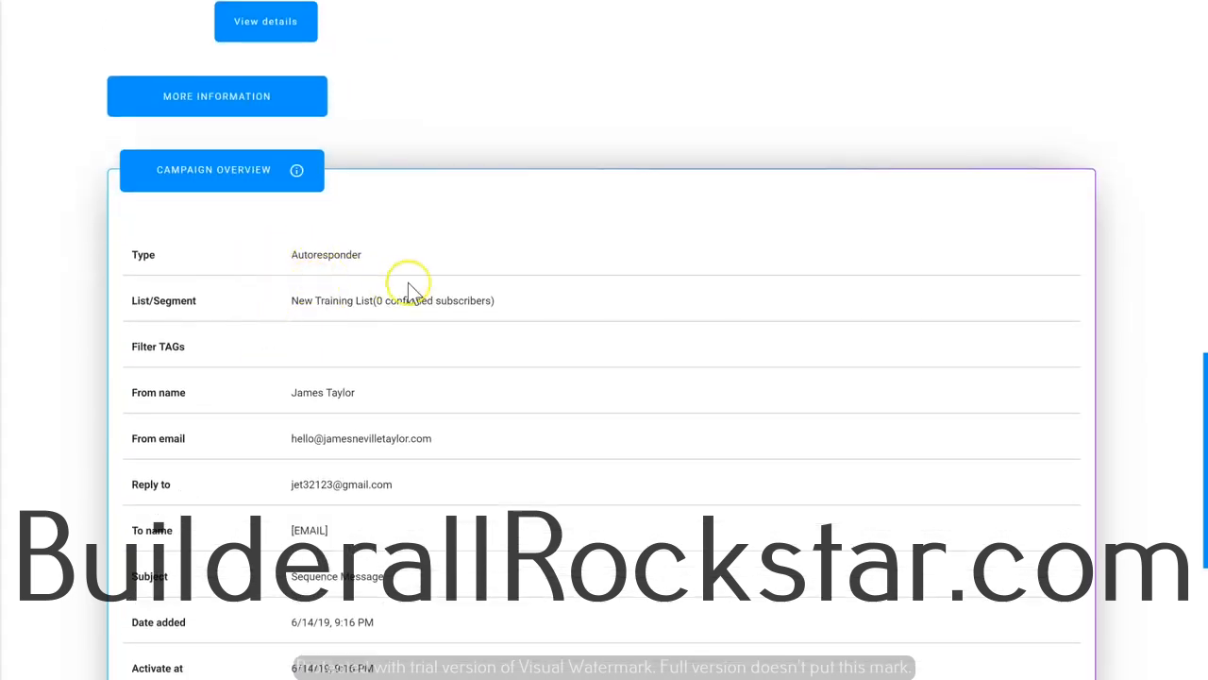
pyautogui.scroll(-5, 447, 367)
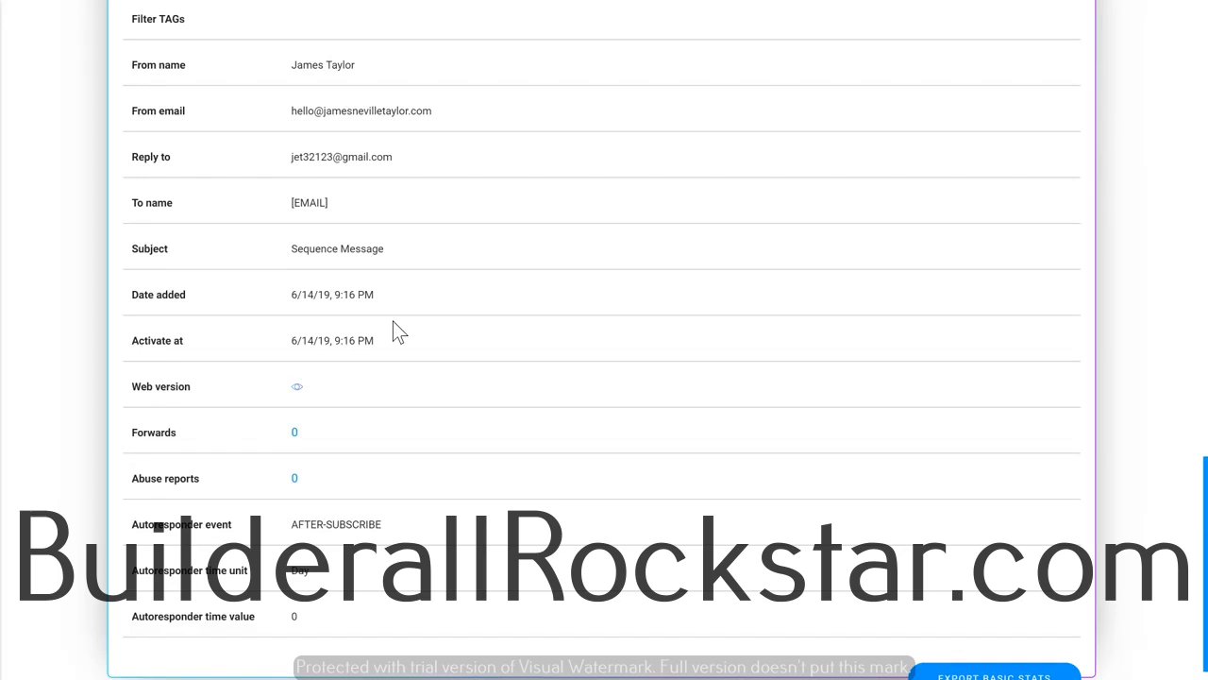
pyautogui.click(367, 347)
pyautogui.scroll(-1, 529, 331)
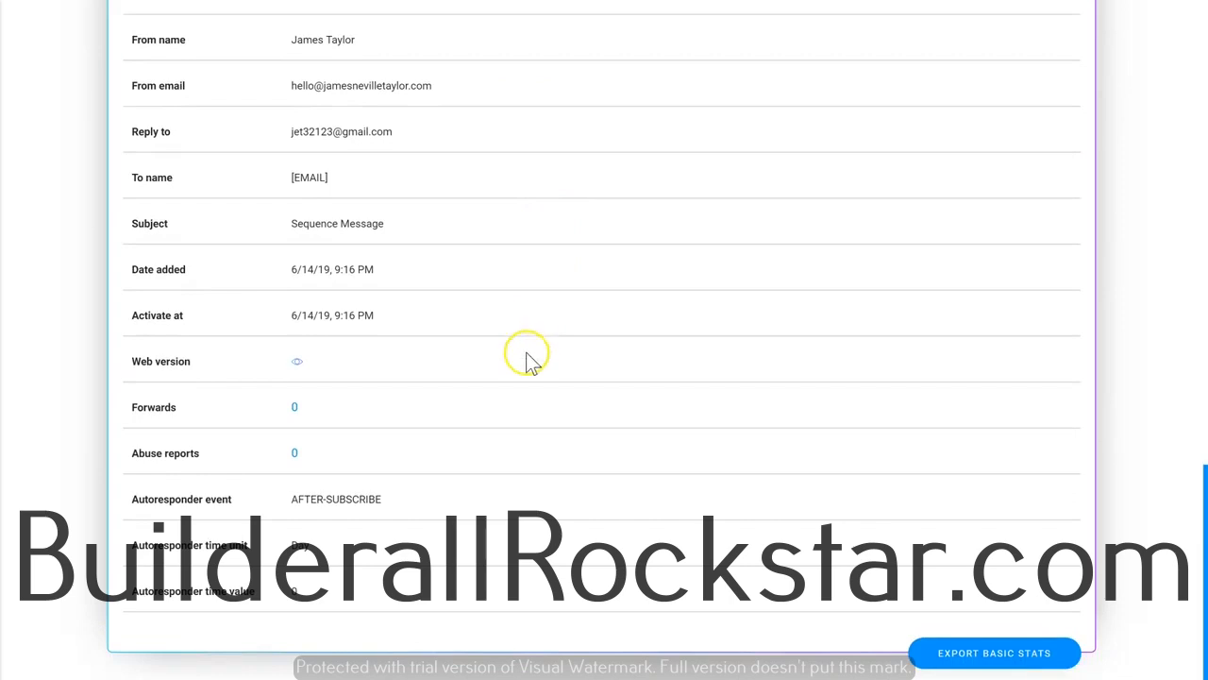
pyautogui.scroll(10, 526, 358)
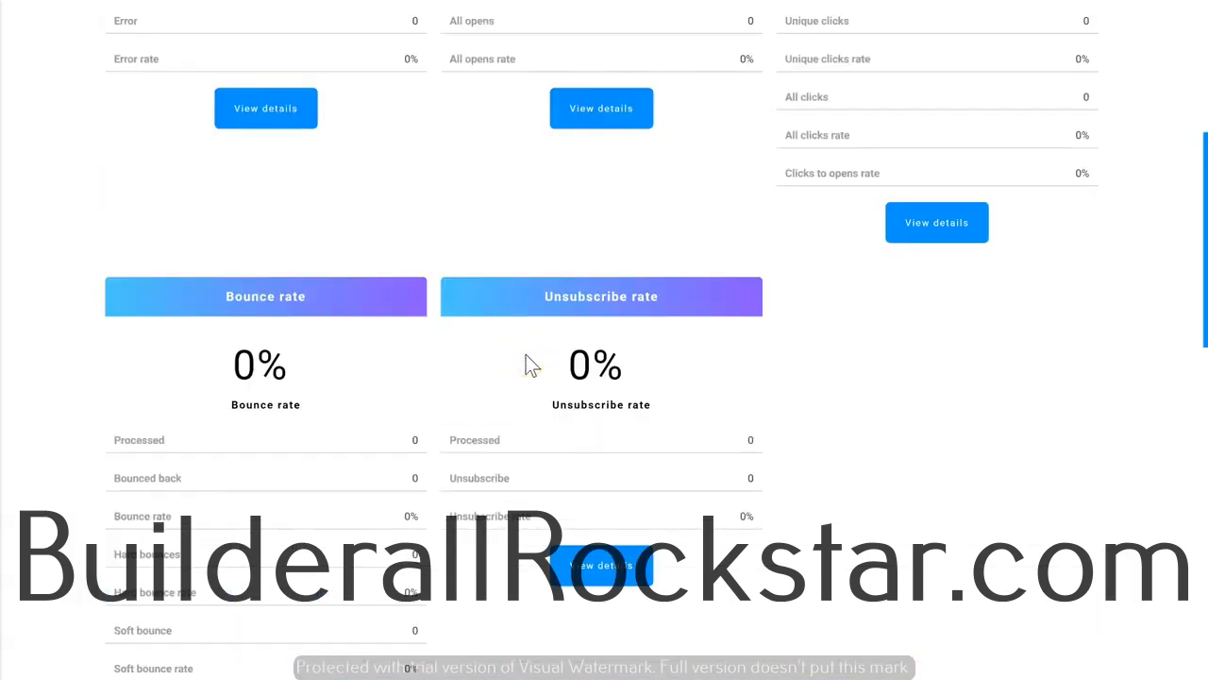